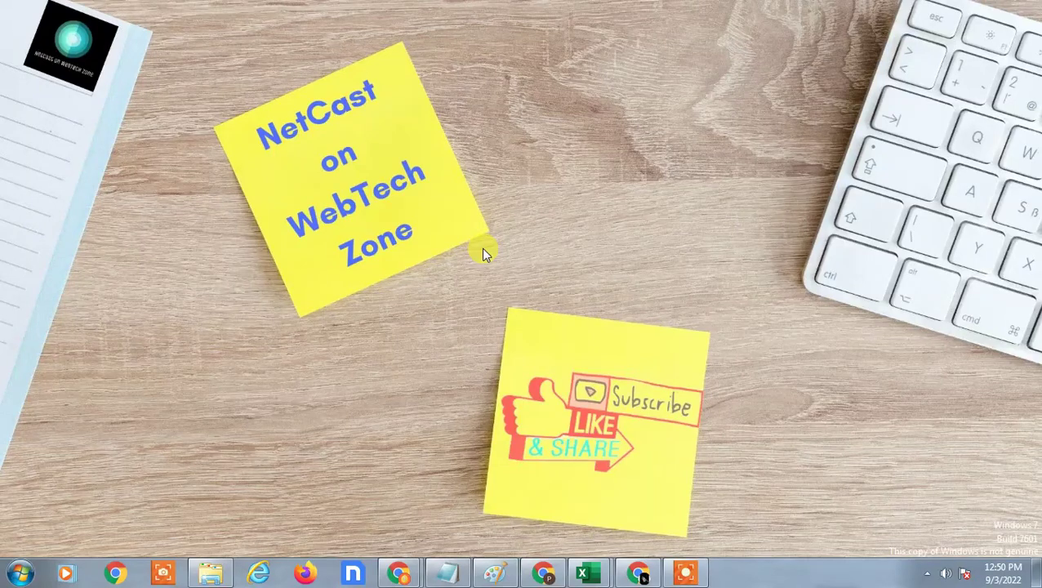
{"action": "right_click", "coordinate": [561, 83]}
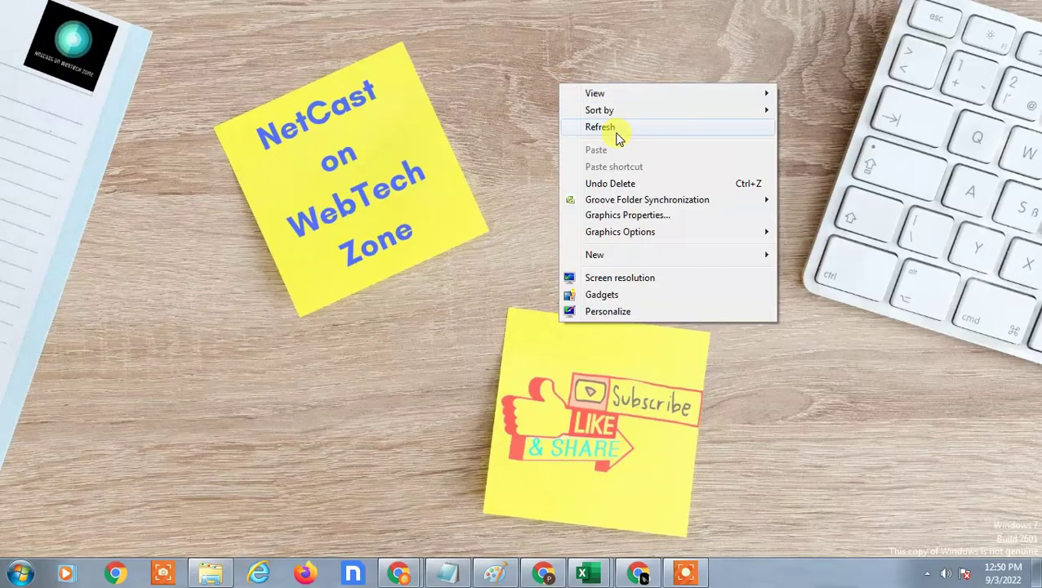
{"action": "left_click", "coordinate": [617, 132]}
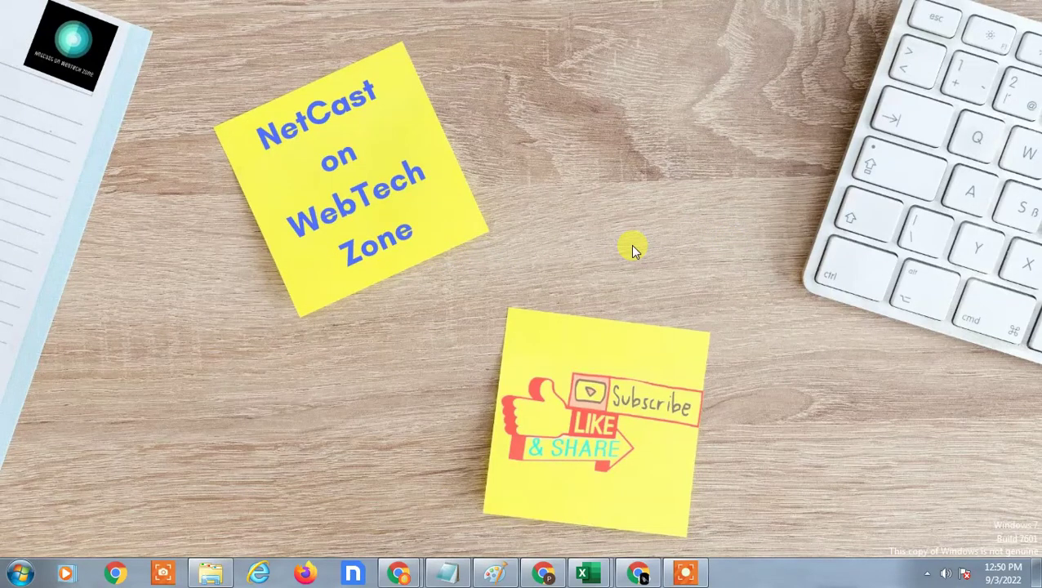
{"action": "right_click", "coordinate": [605, 68]}
{"action": "left_click", "coordinate": [675, 108]}
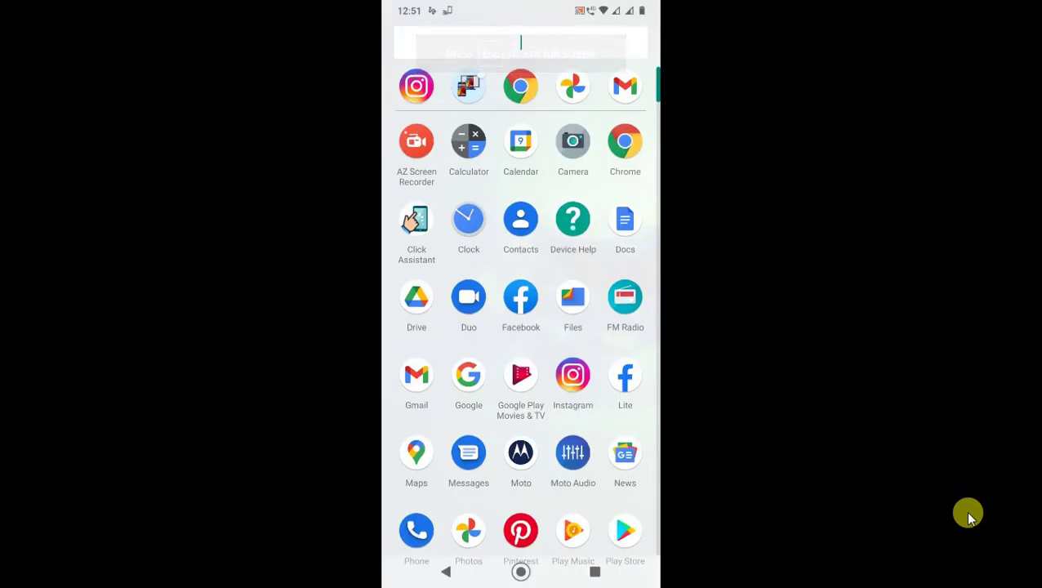
- Search the phone's app list for "Pl"
{"action": "type", "text": "Pl"}
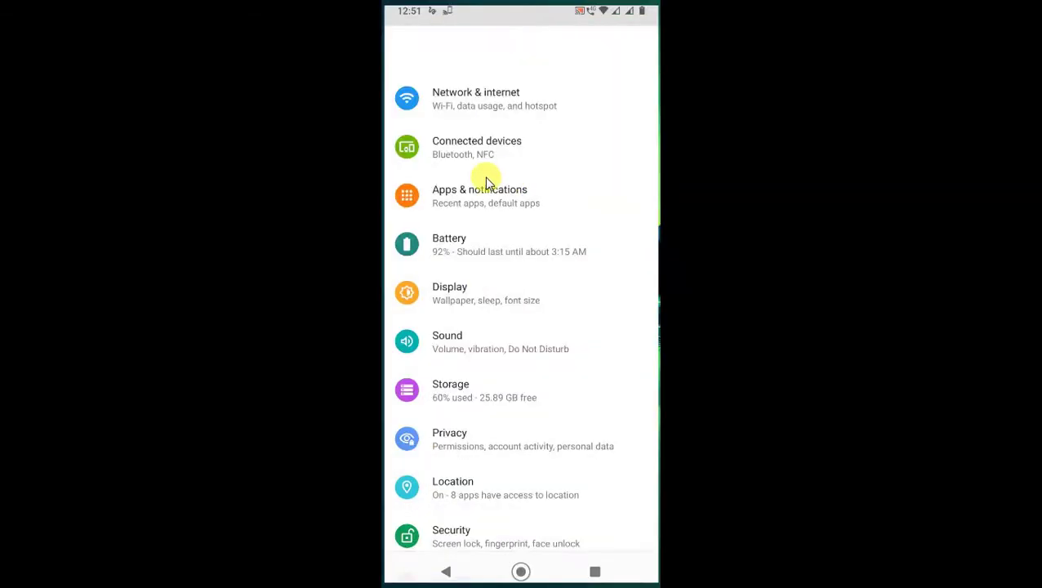
- Open the Drive app's Storage & cache page from the phone's Apps & notifications settings
{"action": "scroll", "coordinate": [412, 284], "scroll_direction": "down", "scroll_amount": 1}
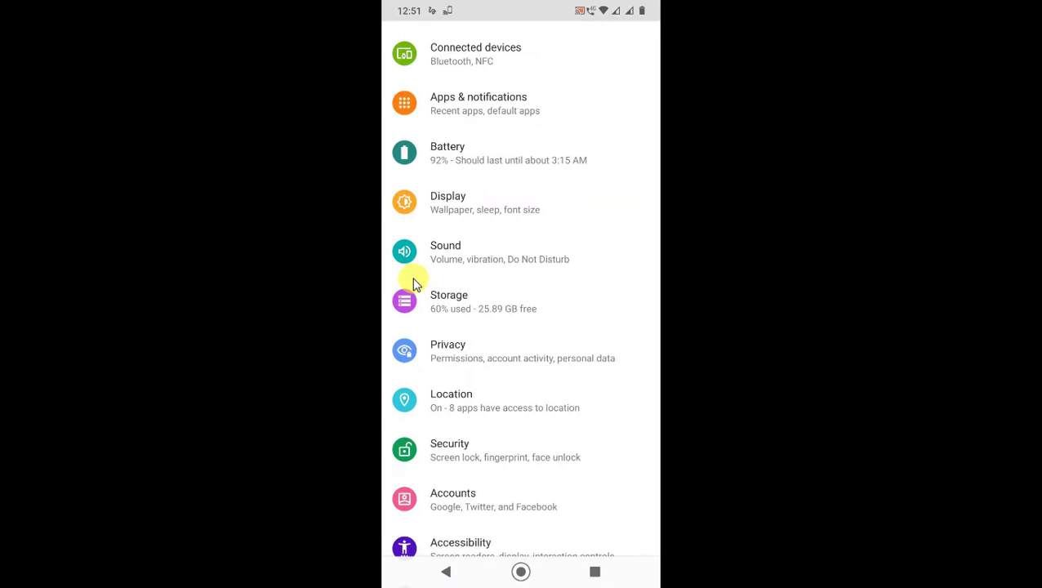
{"action": "scroll", "coordinate": [413, 284], "scroll_direction": "up", "scroll_amount": 5}
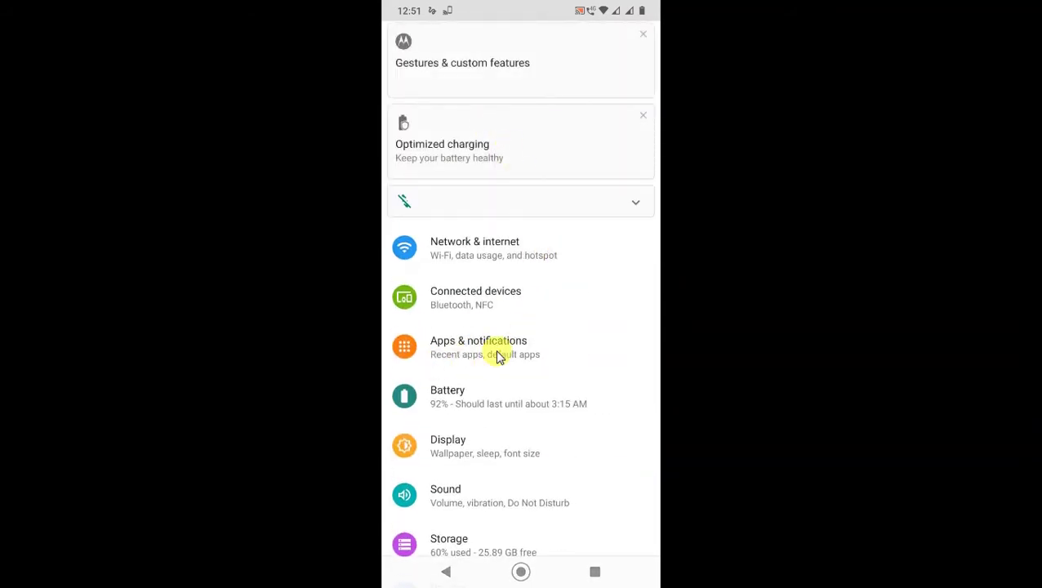
{"action": "left_click", "coordinate": [520, 327]}
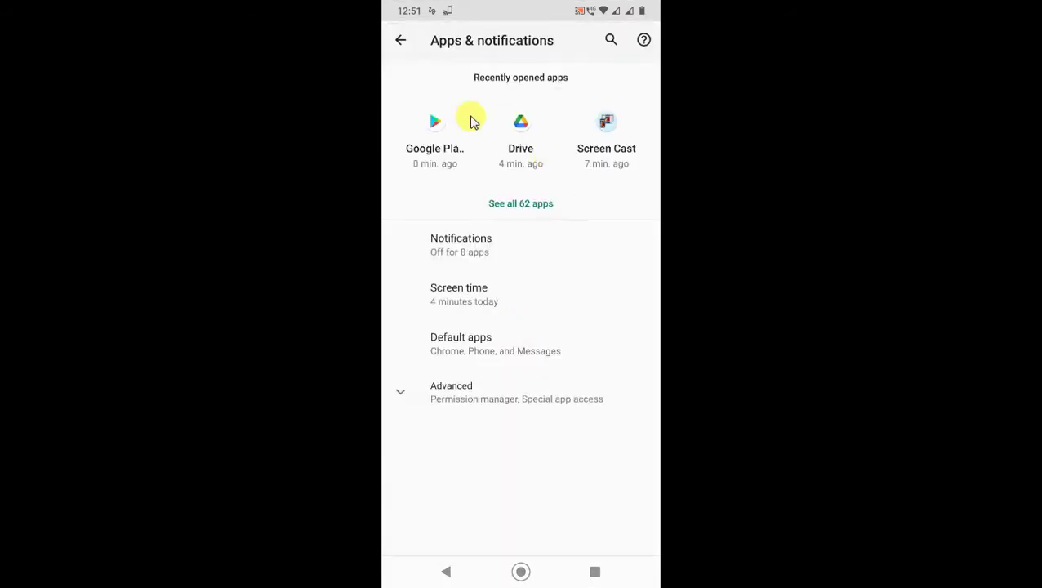
{"action": "left_click", "coordinate": [531, 140]}
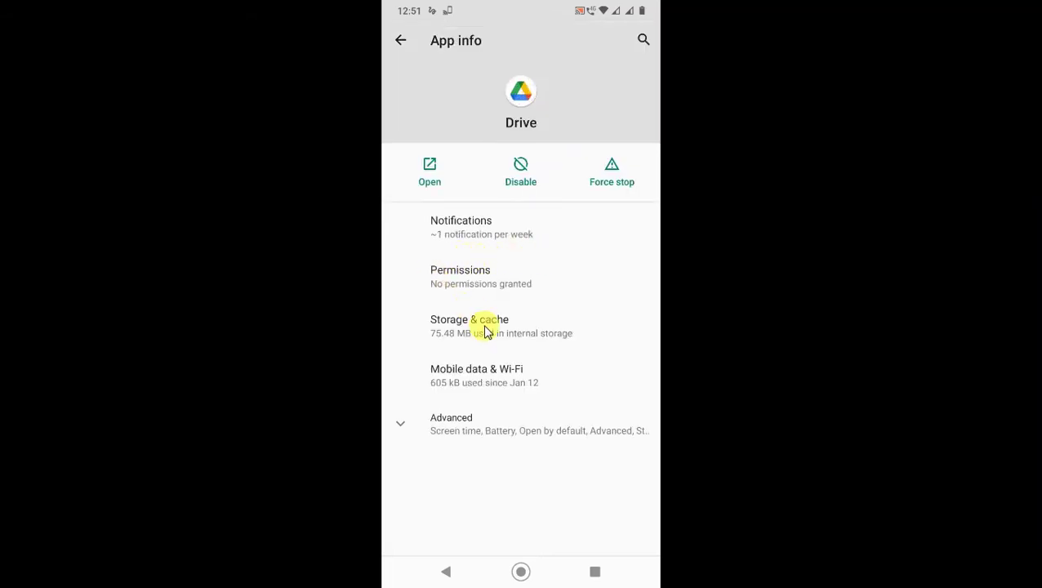
{"action": "left_click", "coordinate": [484, 333]}
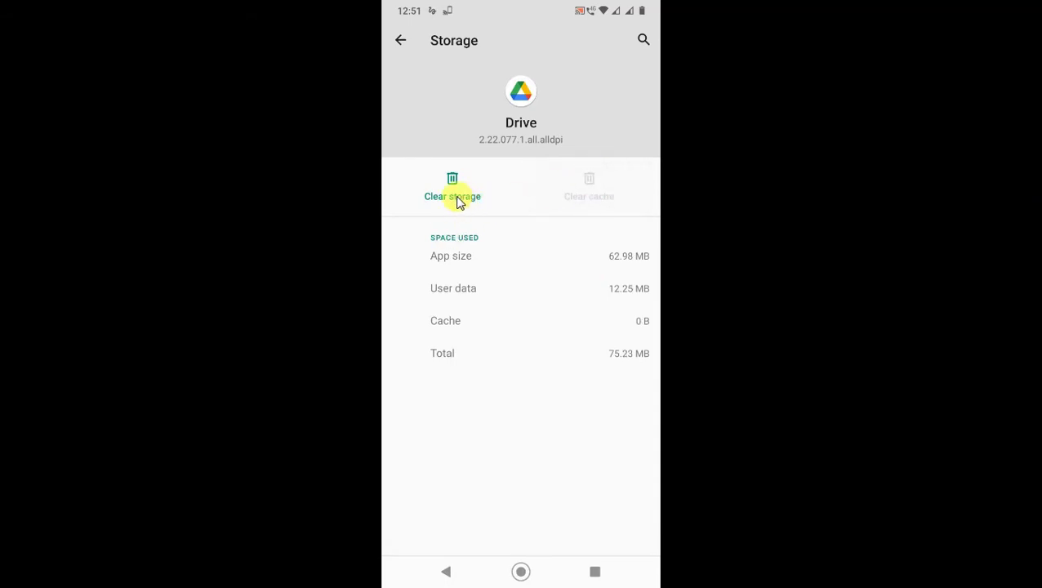
{"action": "key", "text": "Escape"}
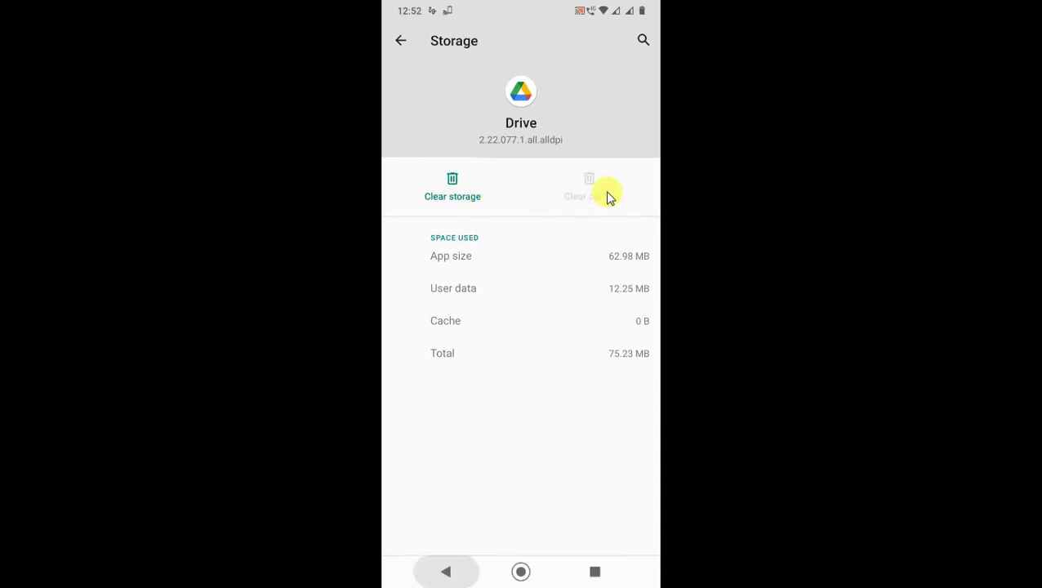
- Switch to the Google Drive app and view its Home, Shared and Starred sections
{"action": "key", "text": "alt+Tab"}
{"action": "key", "text": "alt+s"}
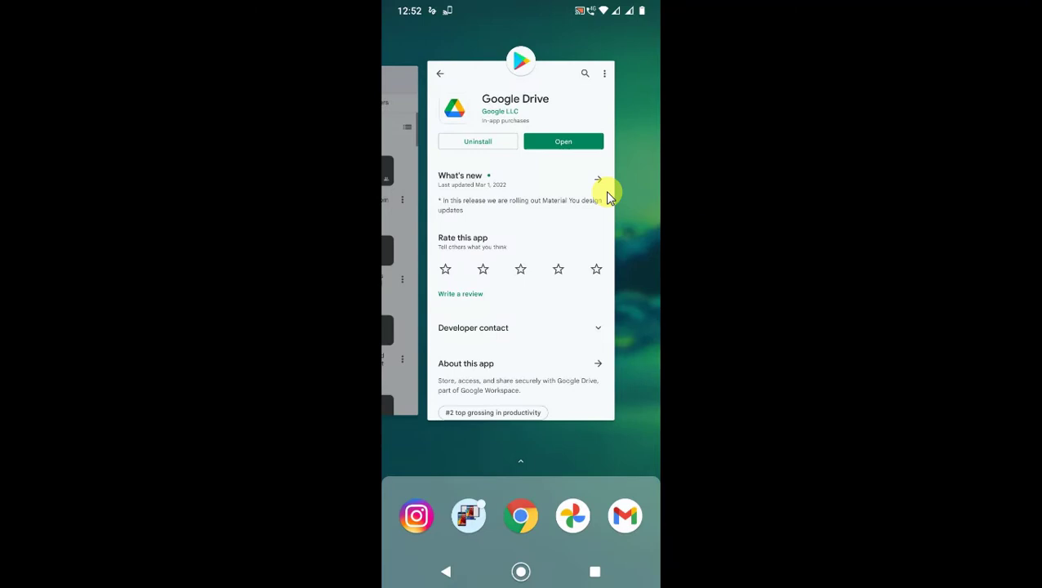
{"action": "key", "text": "alt+s"}
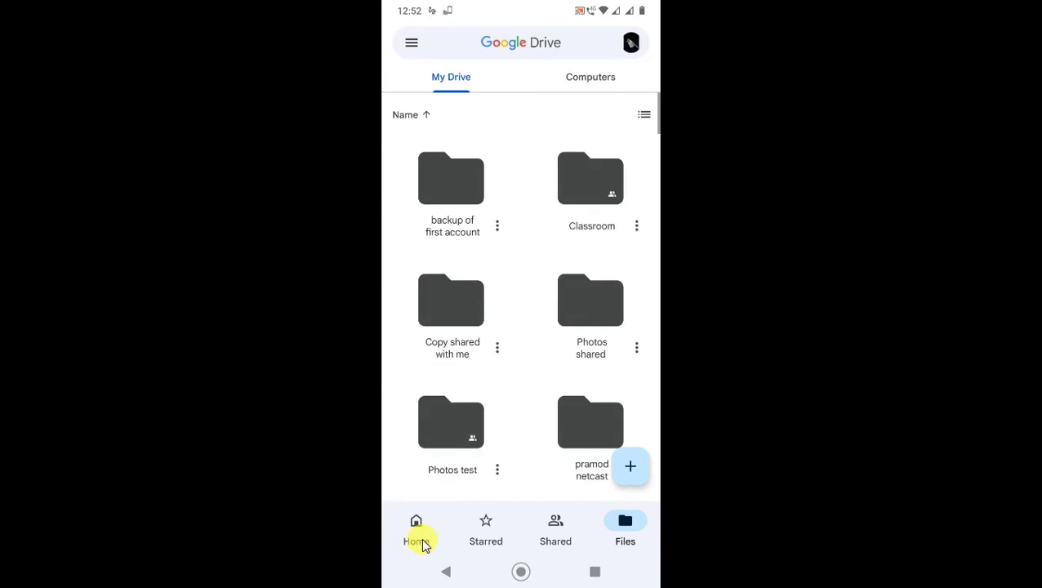
{"action": "left_click", "coordinate": [418, 542]}
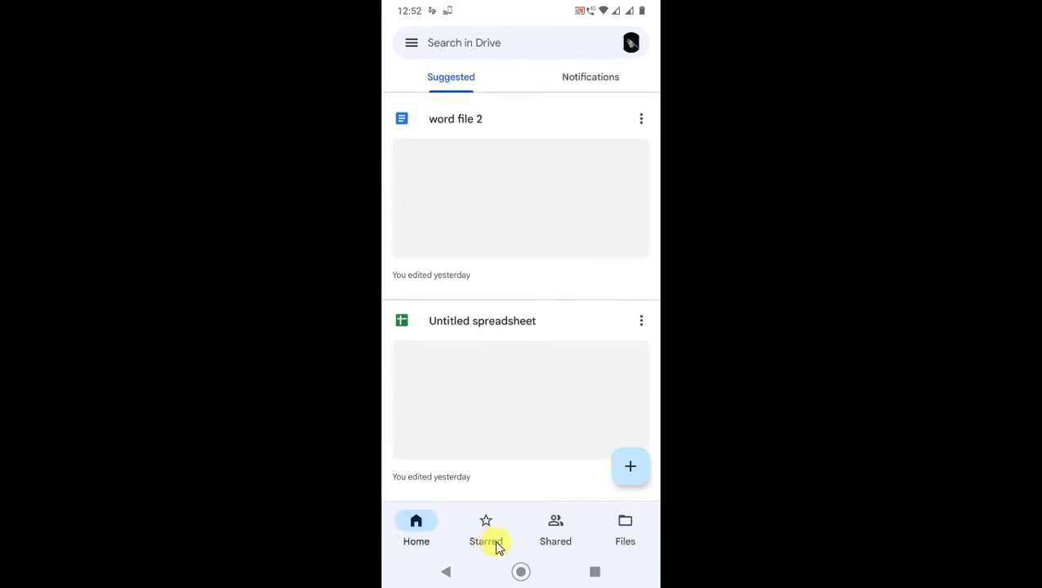
{"action": "left_click", "coordinate": [559, 531]}
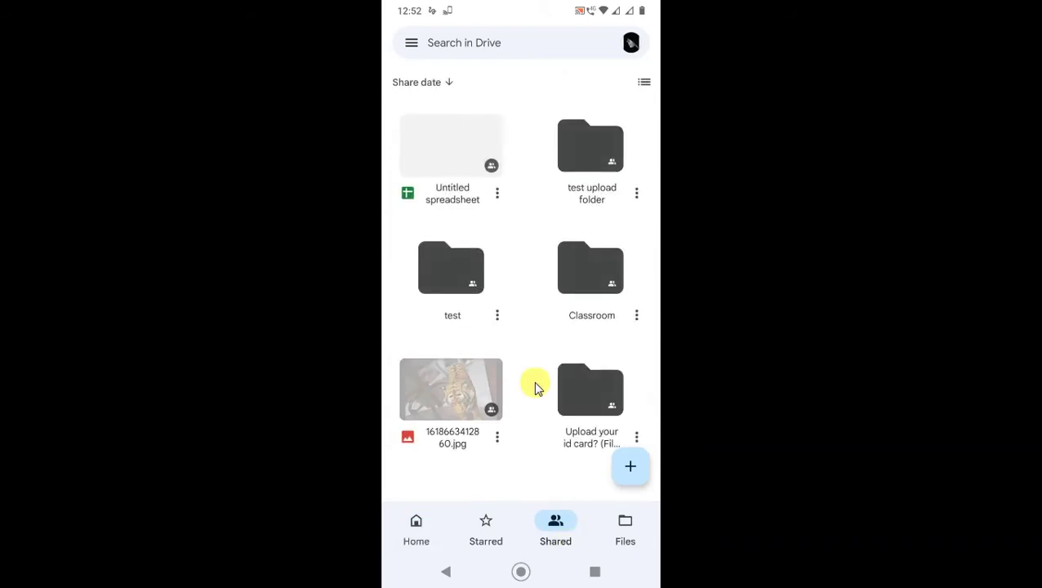
{"action": "scroll", "coordinate": [535, 389], "scroll_direction": "down", "scroll_amount": 1}
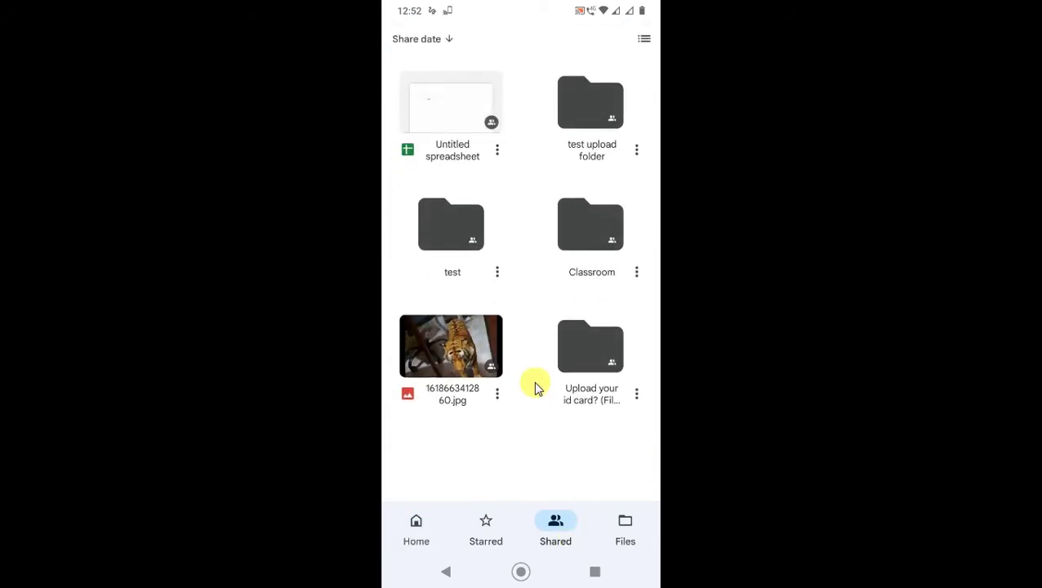
{"action": "left_click", "coordinate": [500, 535]}
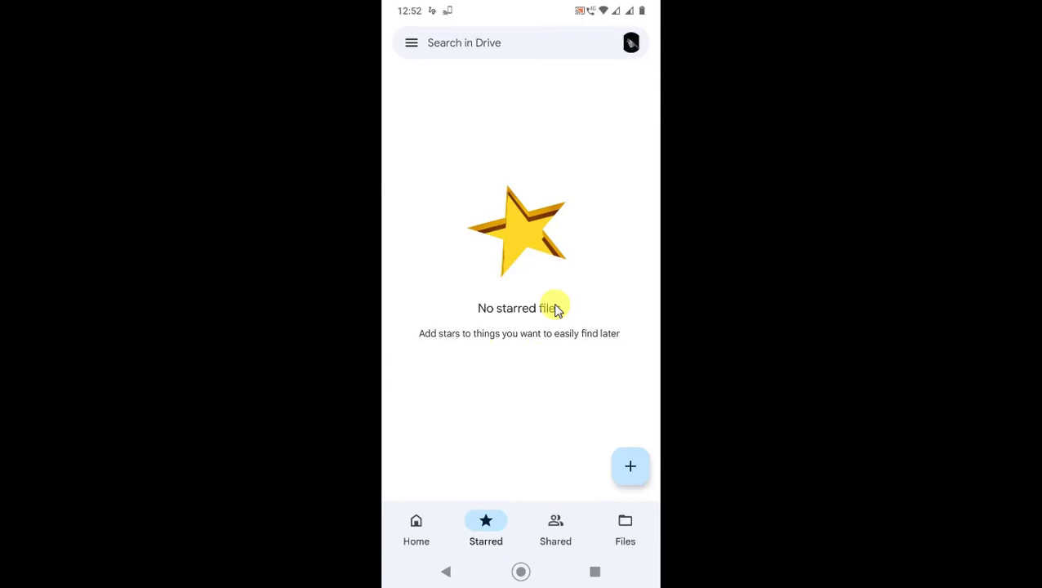
- Return to Drive's Home section and look through the suggested files
{"action": "left_click", "coordinate": [418, 535]}
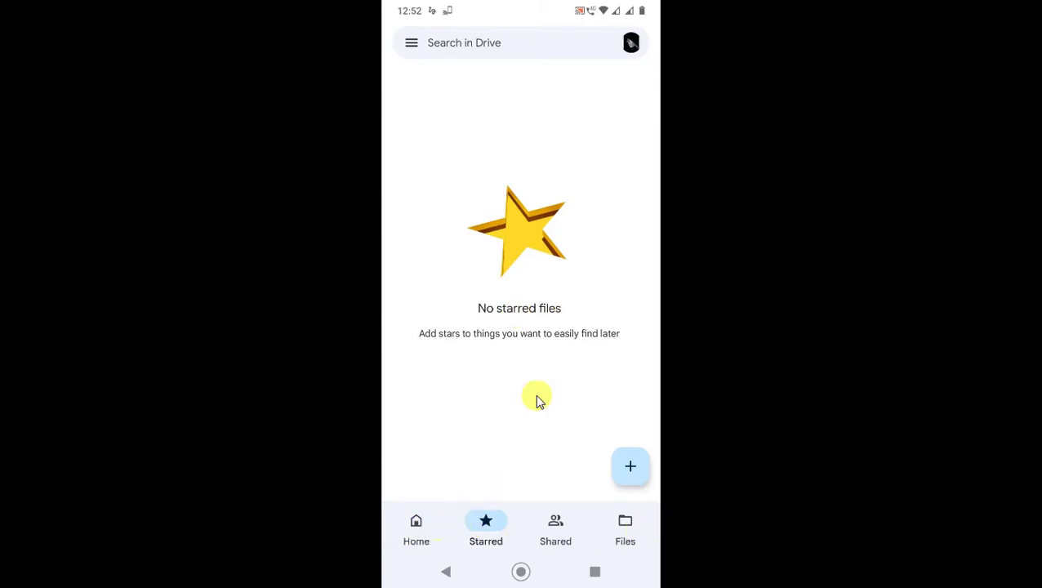
{"action": "left_click", "coordinate": [697, 496]}
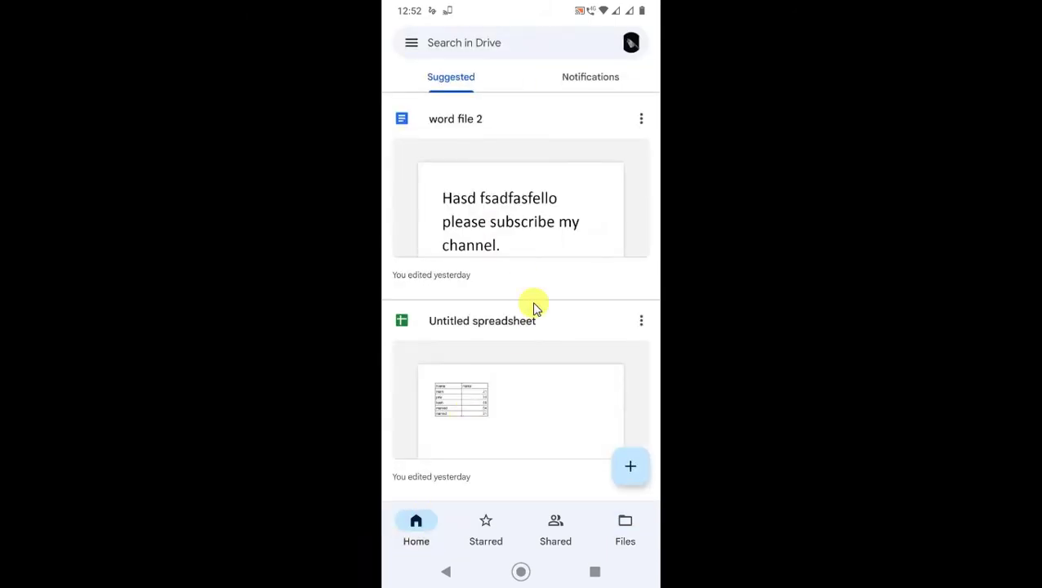
{"action": "scroll", "coordinate": [521, 286], "scroll_direction": "down", "scroll_amount": 3}
{"action": "scroll", "coordinate": [456, 62], "scroll_direction": "up", "scroll_amount": 3}
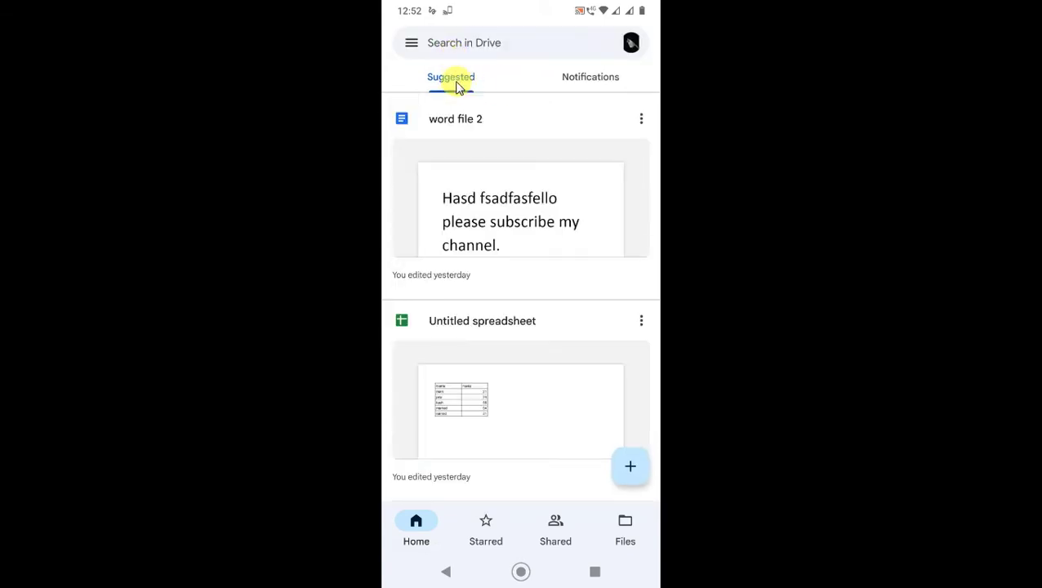
{"action": "scroll", "coordinate": [543, 347], "scroll_direction": "down", "scroll_amount": 3}
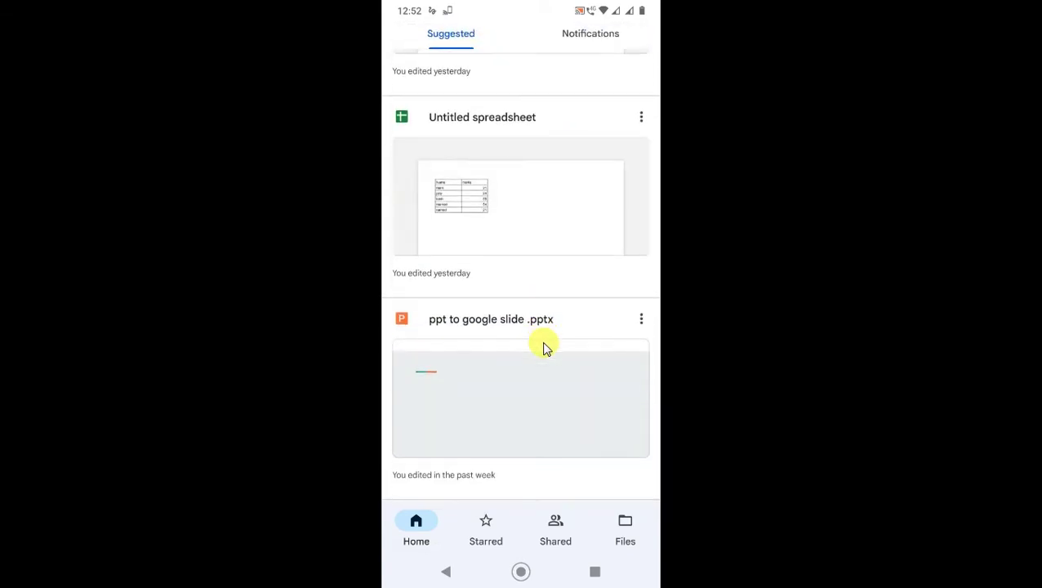
{"action": "scroll", "coordinate": [543, 346], "scroll_direction": "up", "scroll_amount": 4}
{"action": "scroll", "coordinate": [588, 216], "scroll_direction": "down", "scroll_amount": 3}
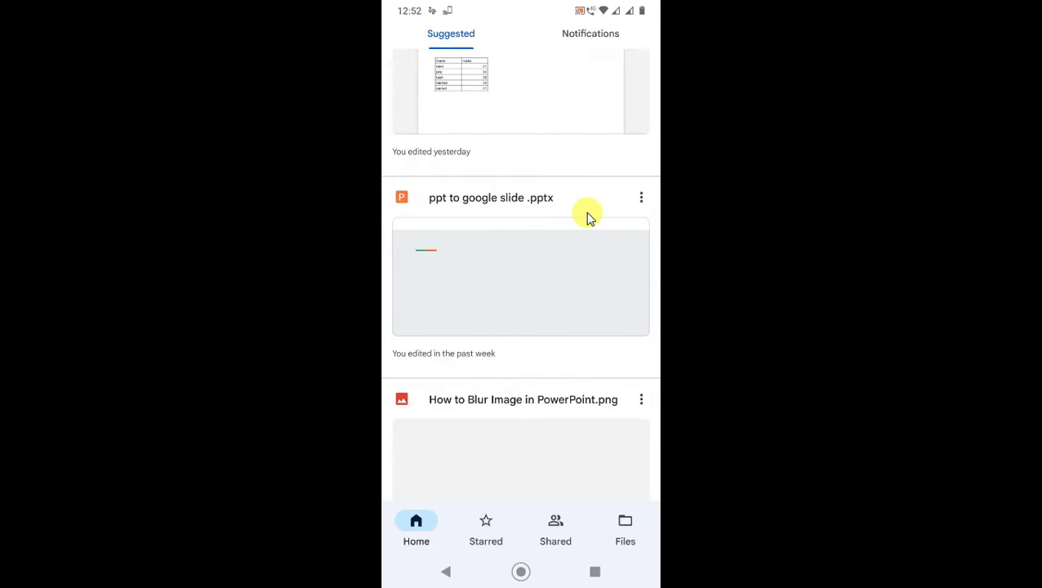
{"action": "scroll", "coordinate": [426, 63], "scroll_direction": "up", "scroll_amount": 4}
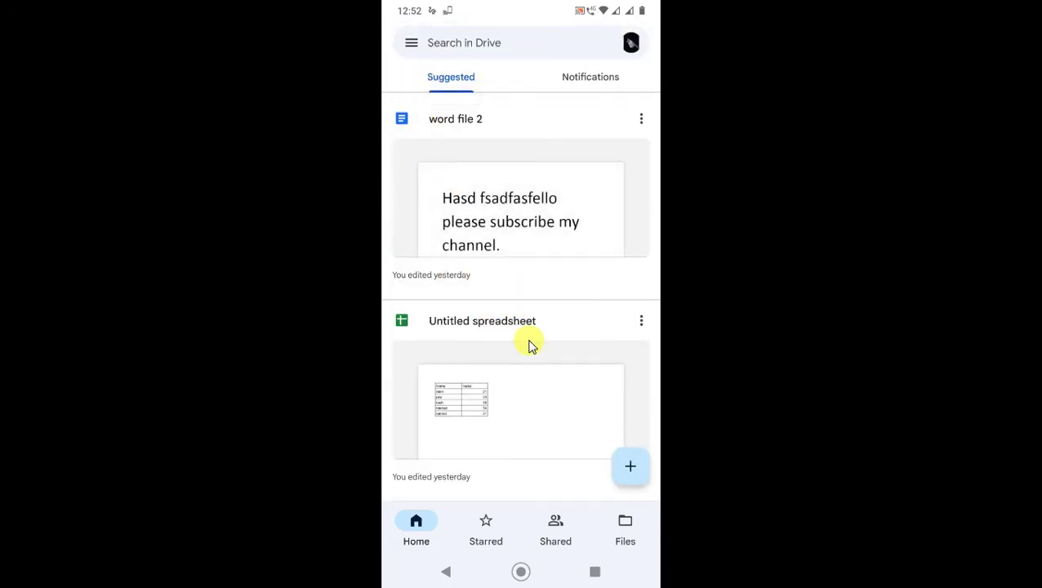
{"action": "scroll", "coordinate": [527, 342], "scroll_direction": "down", "scroll_amount": 3}
{"action": "scroll", "coordinate": [551, 237], "scroll_direction": "up", "scroll_amount": 2}
{"action": "scroll", "coordinate": [531, 233], "scroll_direction": "up", "scroll_amount": 2}
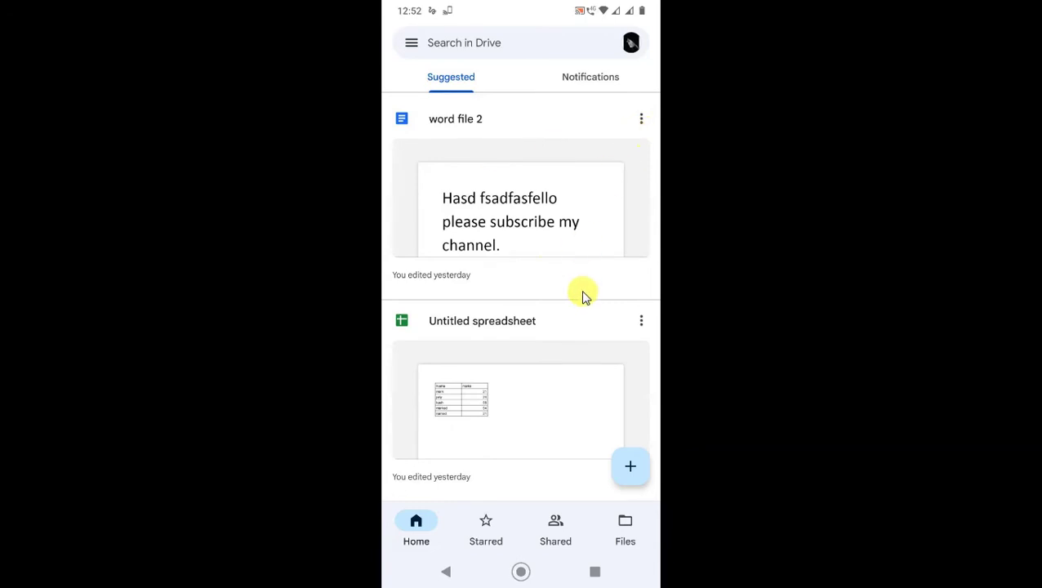
{"action": "scroll", "coordinate": [637, 305], "scroll_direction": "down", "scroll_amount": 1}
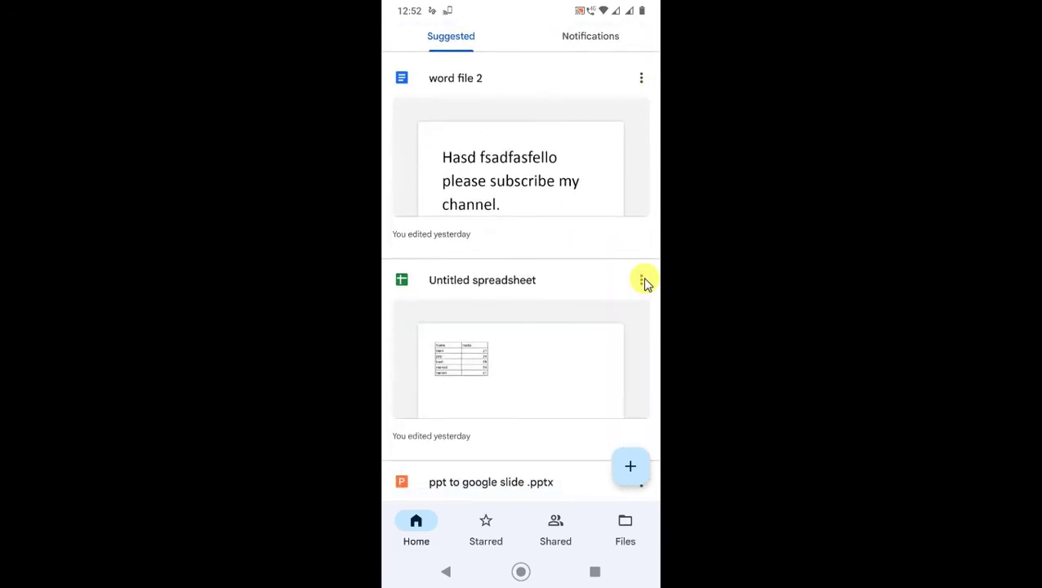
{"action": "left_click", "coordinate": [643, 281]}
{"action": "right_click", "coordinate": [639, 280]}
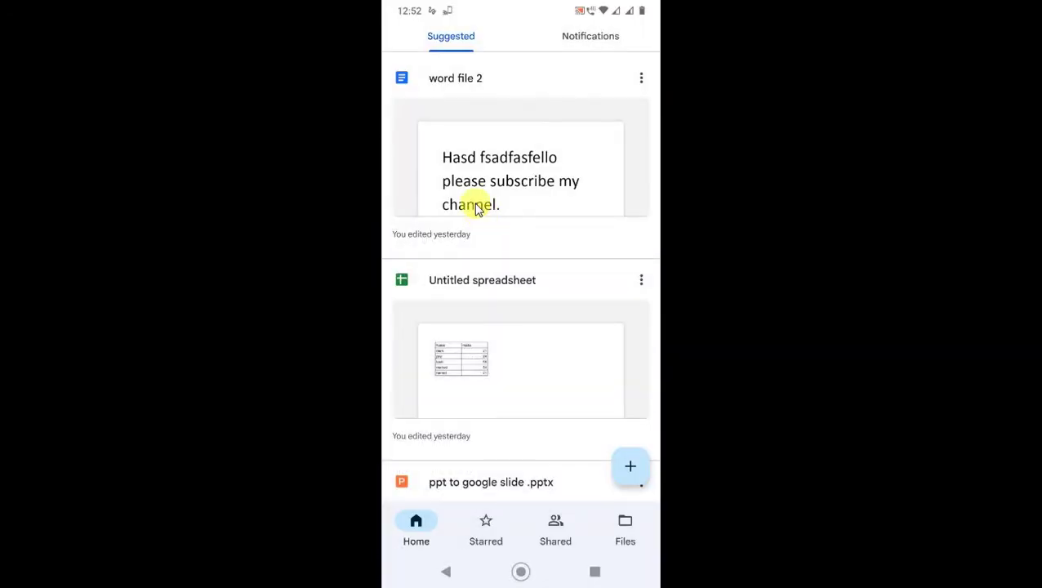
{"action": "scroll", "coordinate": [470, 180], "scroll_direction": "up", "scroll_amount": 2}
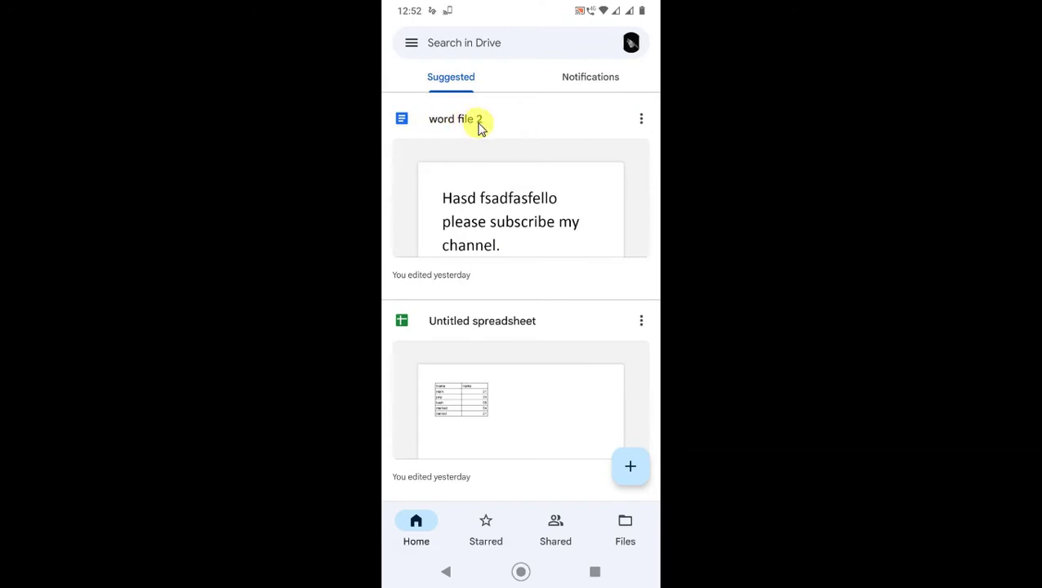
- Open the file location of the suggested document "word file 2"
{"action": "left_click", "coordinate": [642, 119]}
{"action": "scroll", "coordinate": [542, 236], "scroll_direction": "down", "scroll_amount": 2}
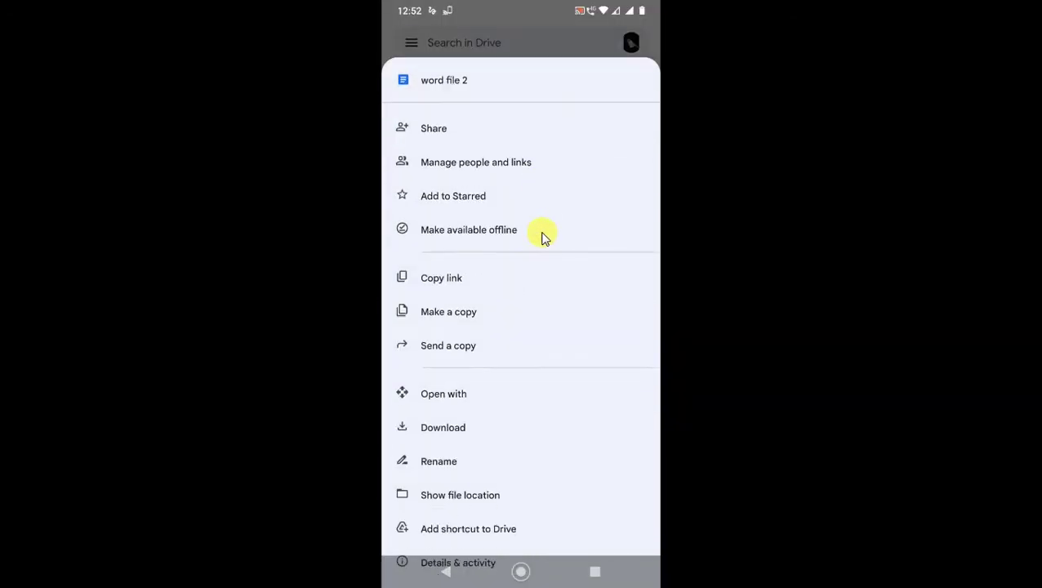
{"action": "scroll", "coordinate": [457, 543], "scroll_direction": "down", "scroll_amount": 3}
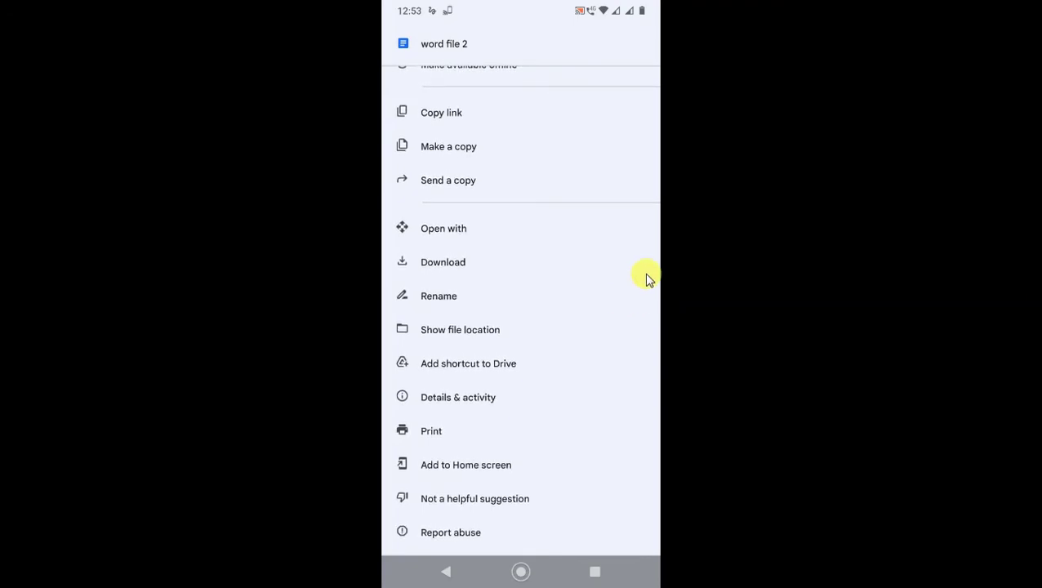
{"action": "left_click", "coordinate": [480, 331]}
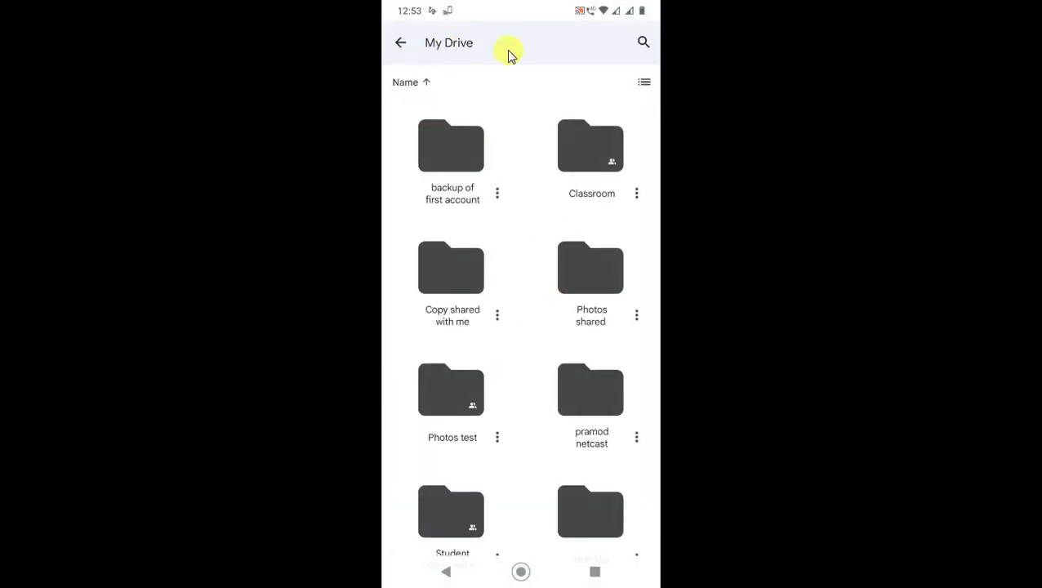
- Look through the folders and files in My Drive, and return to the Home section
{"action": "scroll", "coordinate": [564, 390], "scroll_direction": "down", "scroll_amount": 2}
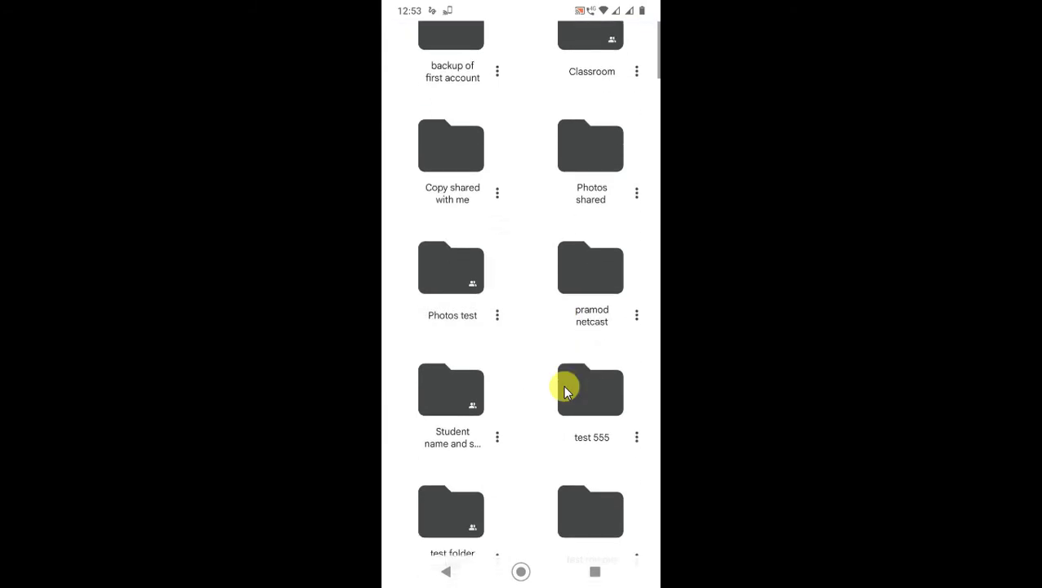
{"action": "scroll", "coordinate": [563, 386], "scroll_direction": "down", "scroll_amount": 10}
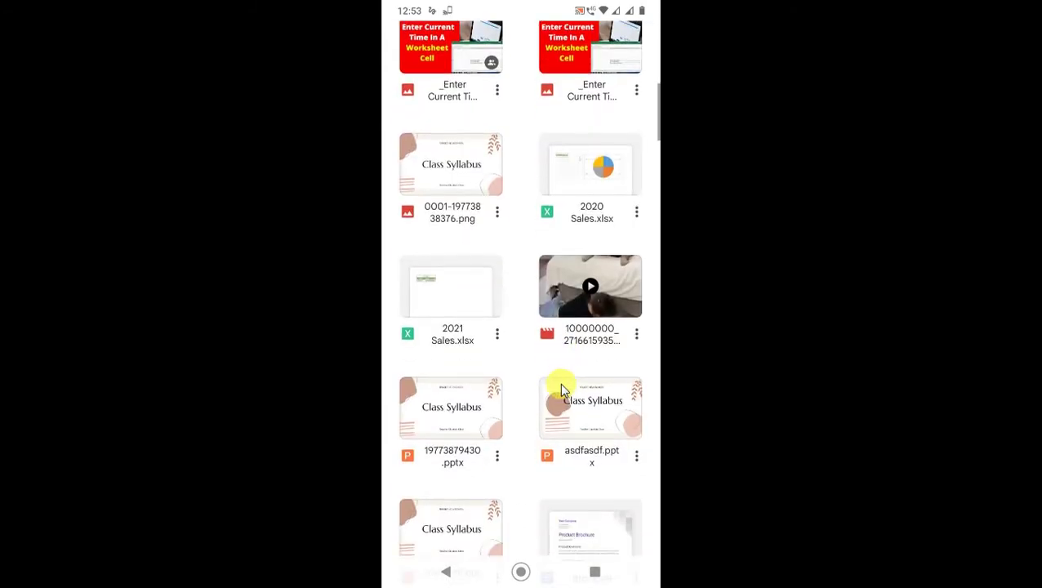
{"action": "scroll", "coordinate": [561, 392], "scroll_direction": "down", "scroll_amount": 5}
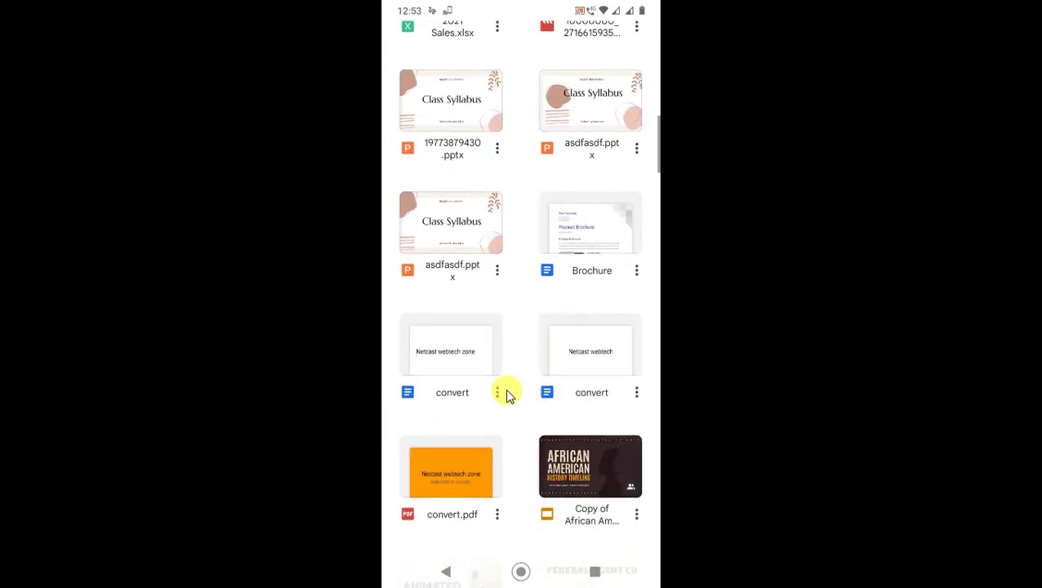
{"action": "scroll", "coordinate": [563, 416], "scroll_direction": "down", "scroll_amount": 3}
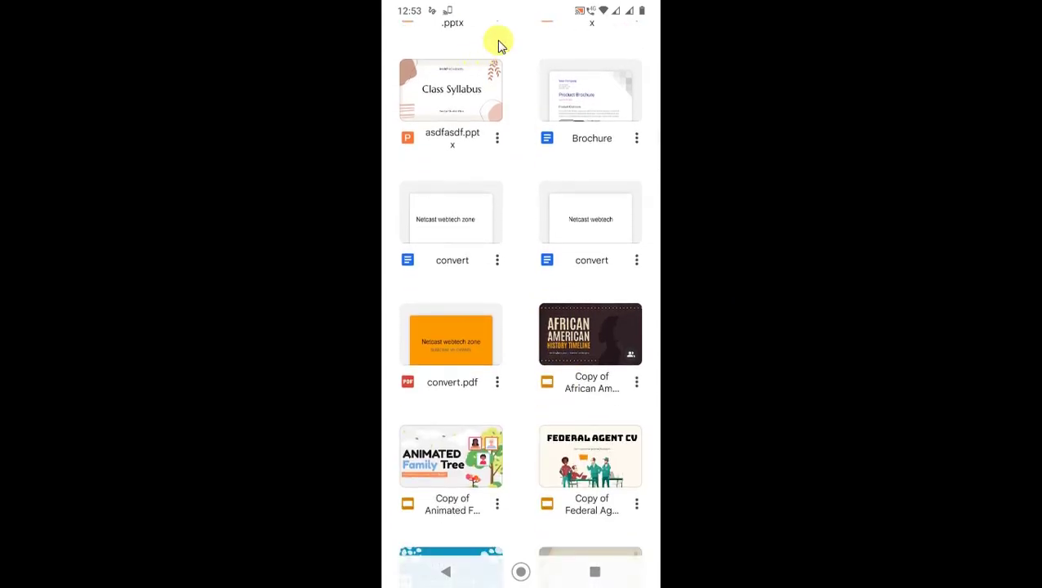
{"action": "scroll", "coordinate": [495, 46], "scroll_direction": "up", "scroll_amount": 3}
{"action": "scroll", "coordinate": [549, 486], "scroll_direction": "down", "scroll_amount": 5}
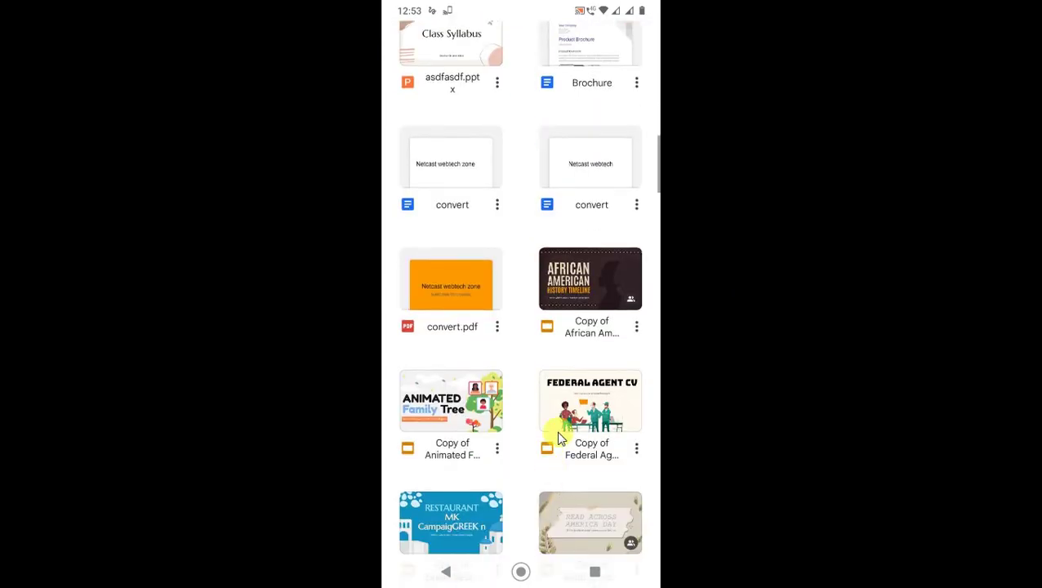
{"action": "scroll", "coordinate": [558, 440], "scroll_direction": "down", "scroll_amount": 10}
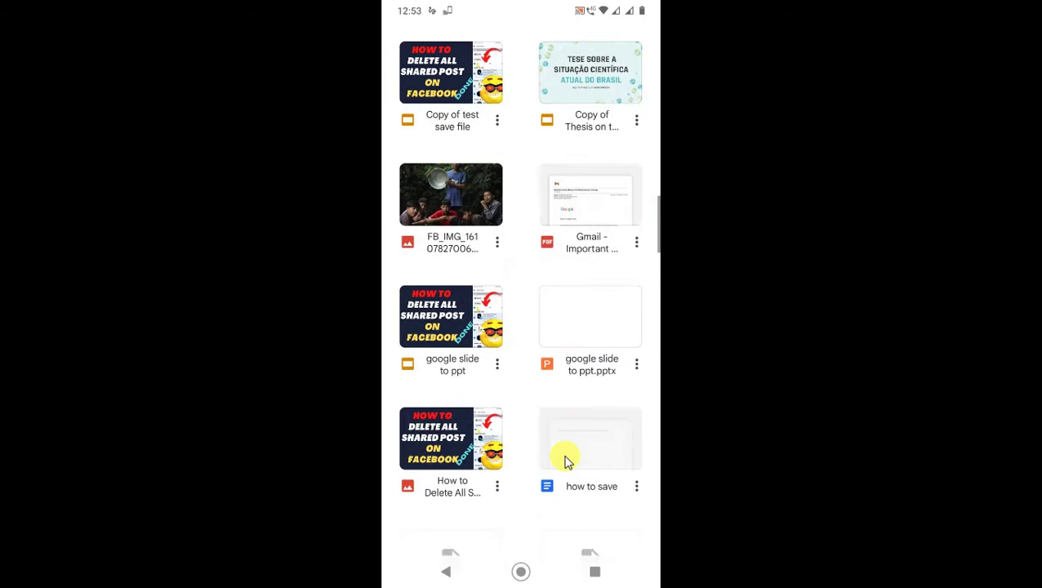
{"action": "scroll", "coordinate": [568, 461], "scroll_direction": "down", "scroll_amount": 6}
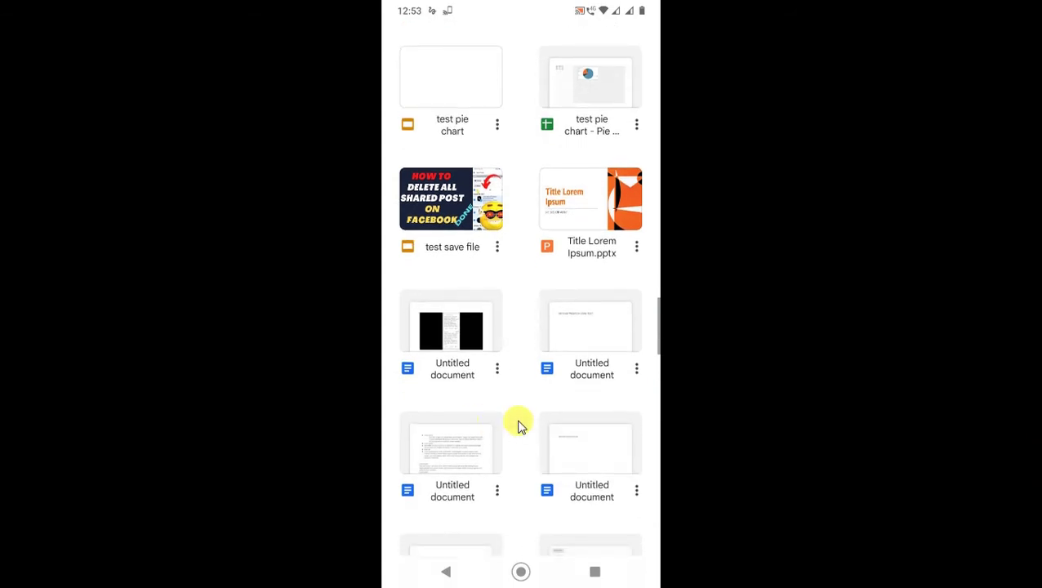
{"action": "scroll", "coordinate": [603, 449], "scroll_direction": "down", "scroll_amount": 8}
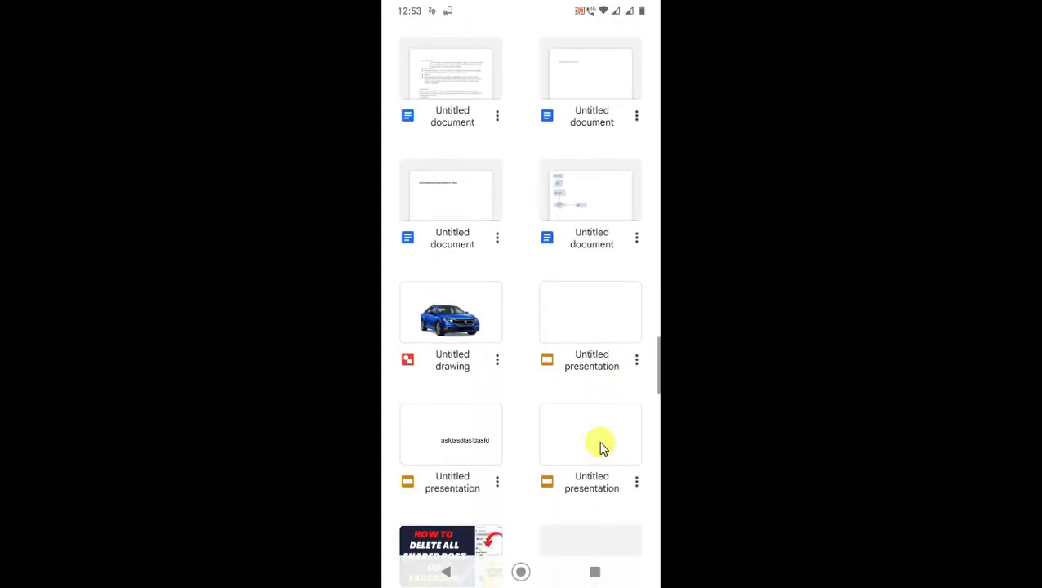
{"action": "scroll", "coordinate": [603, 449], "scroll_direction": "down", "scroll_amount": 10}
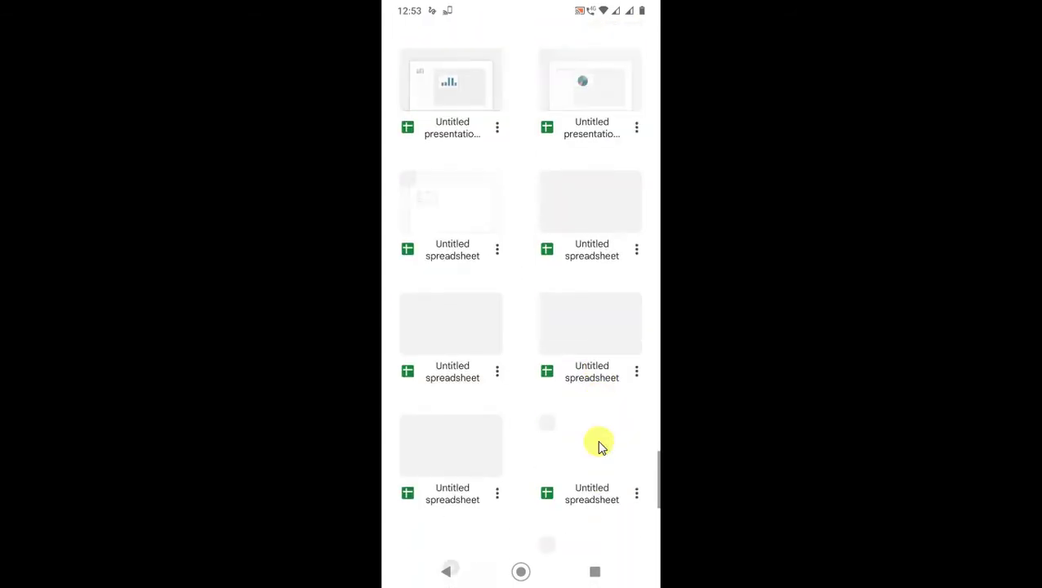
{"action": "scroll", "coordinate": [595, 443], "scroll_direction": "up", "scroll_amount": 20}
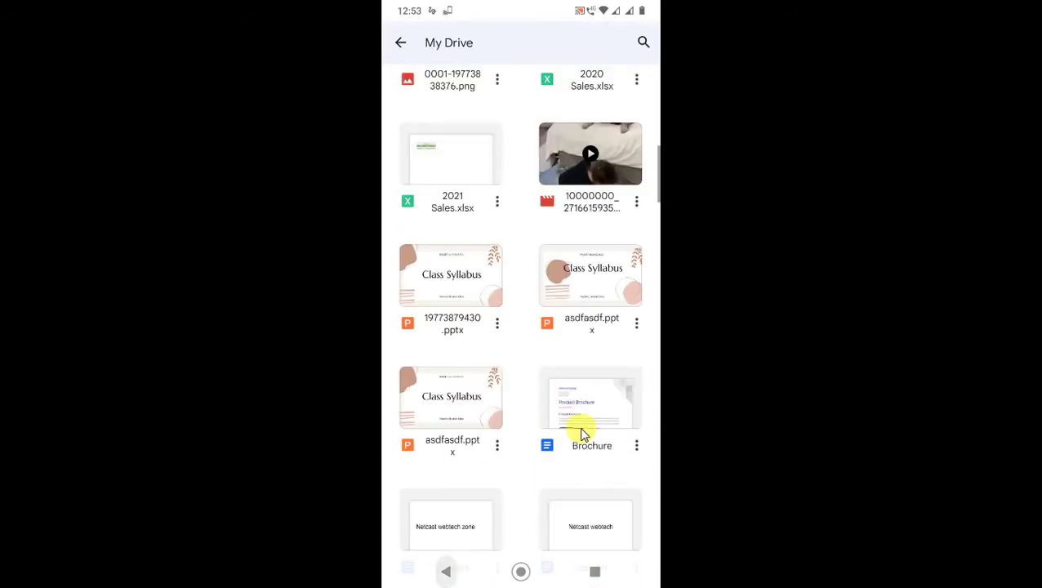
{"action": "right_click", "coordinate": [586, 427]}
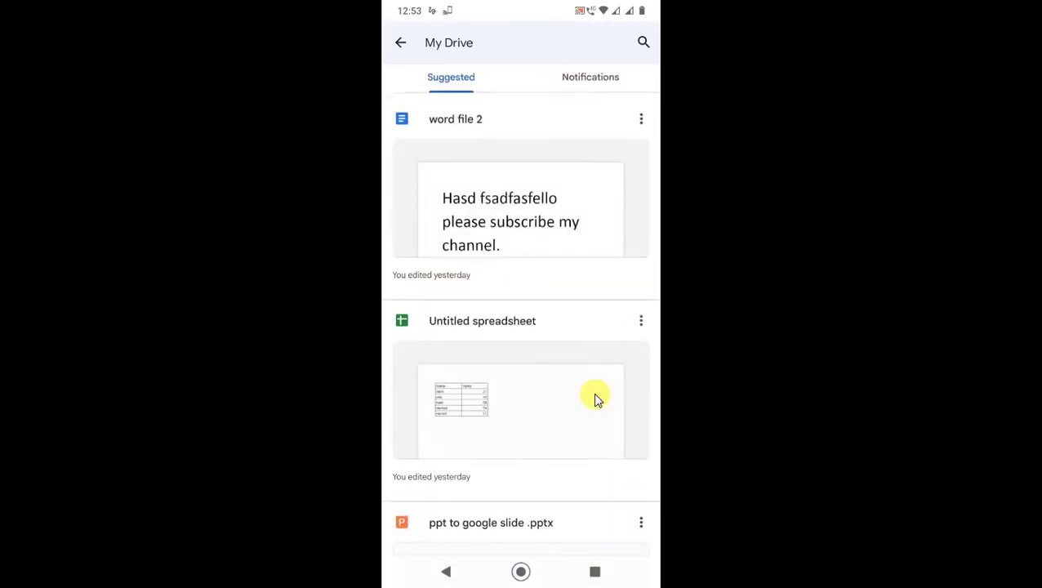
- Show the file location of the suggested document "word file 2" again, and go back to Home
{"action": "left_click", "coordinate": [642, 119]}
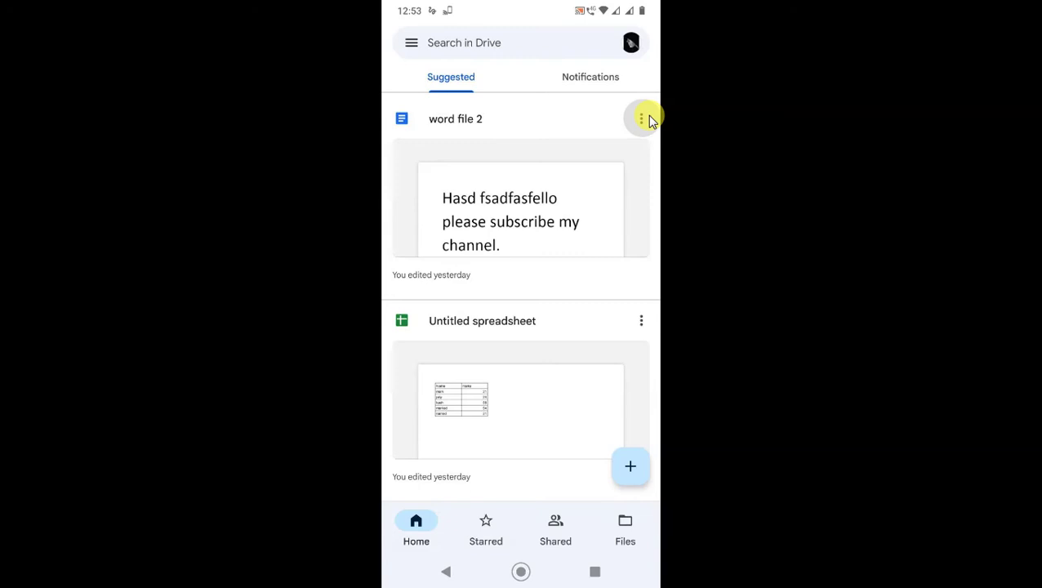
{"action": "scroll", "coordinate": [651, 119], "scroll_direction": "down", "scroll_amount": 3}
{"action": "left_click", "coordinate": [490, 397]}
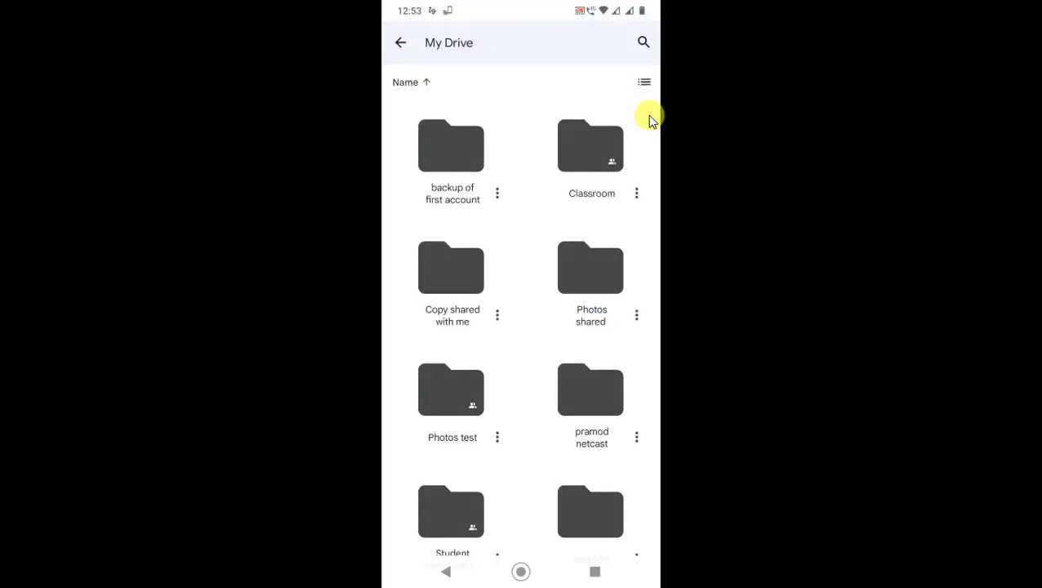
{"action": "scroll", "coordinate": [651, 121], "scroll_direction": "down", "scroll_amount": 2}
{"action": "scroll", "coordinate": [652, 120], "scroll_direction": "up", "scroll_amount": 2}
{"action": "right_click", "coordinate": [651, 119]}
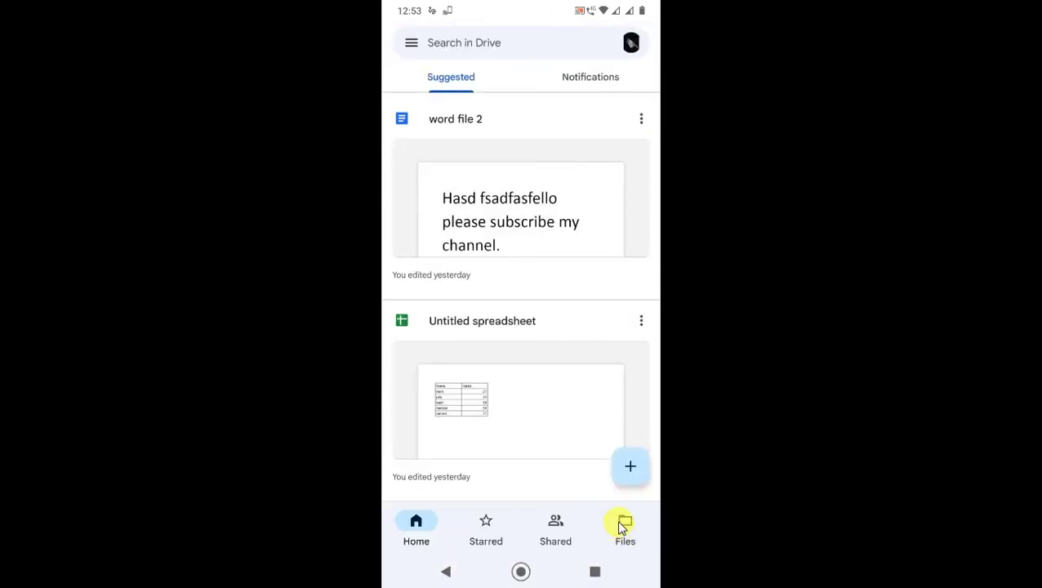
- Open the Files section and look through the folders and files stored in My Drive
{"action": "left_click", "coordinate": [621, 526]}
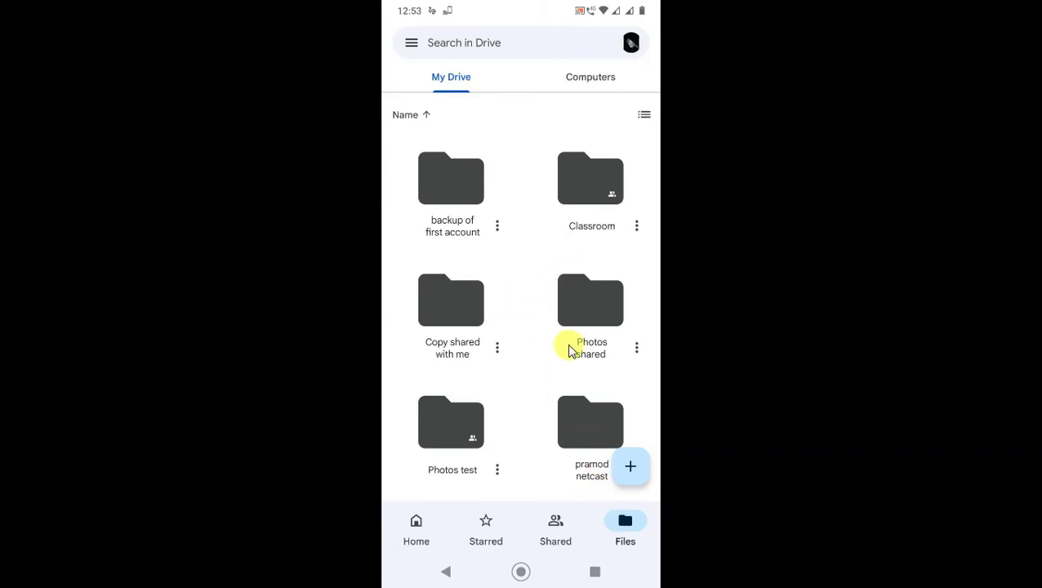
{"action": "scroll", "coordinate": [572, 344], "scroll_direction": "down", "scroll_amount": 10}
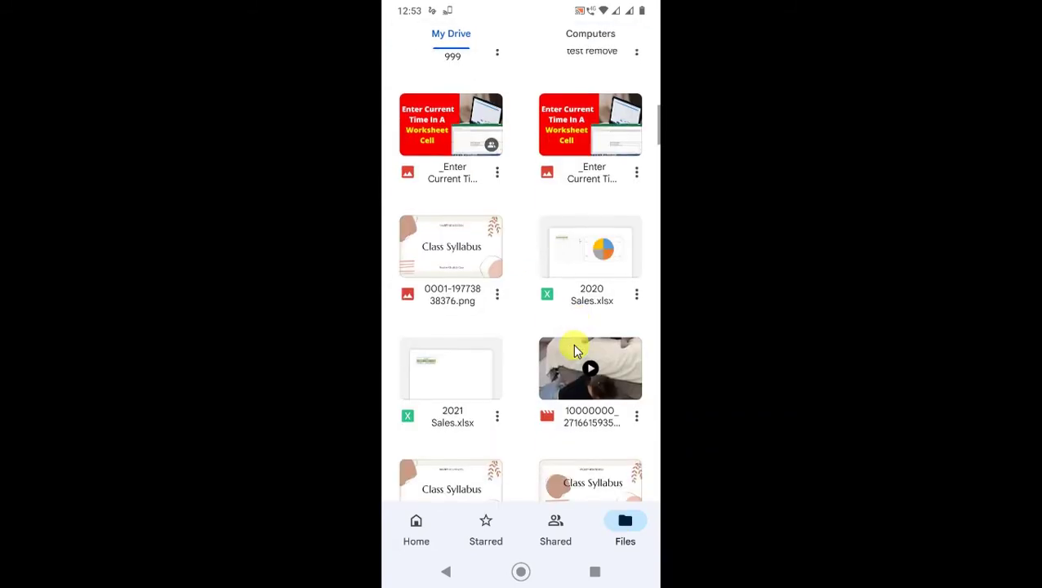
{"action": "scroll", "coordinate": [576, 372], "scroll_direction": "down", "scroll_amount": 6}
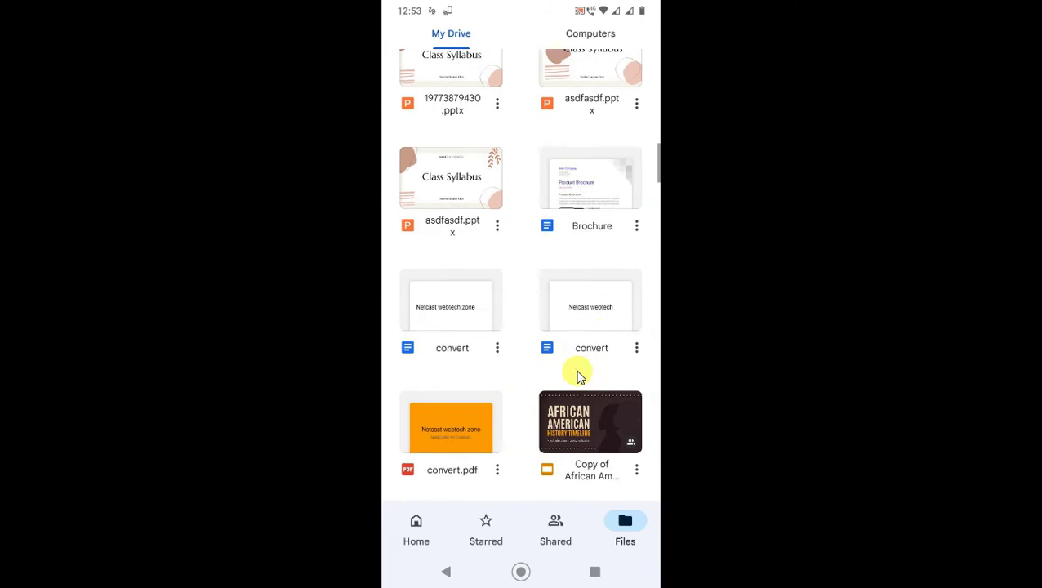
{"action": "scroll", "coordinate": [588, 313], "scroll_direction": "down", "scroll_amount": 6}
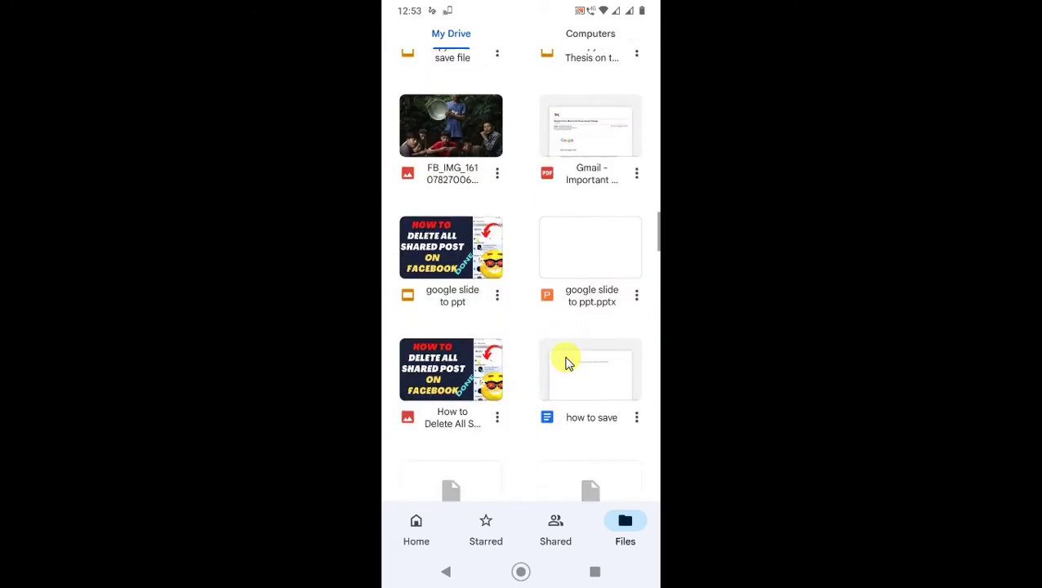
{"action": "scroll", "coordinate": [565, 361], "scroll_direction": "up", "scroll_amount": 6}
{"action": "scroll", "coordinate": [547, 77], "scroll_direction": "up", "scroll_amount": 15}
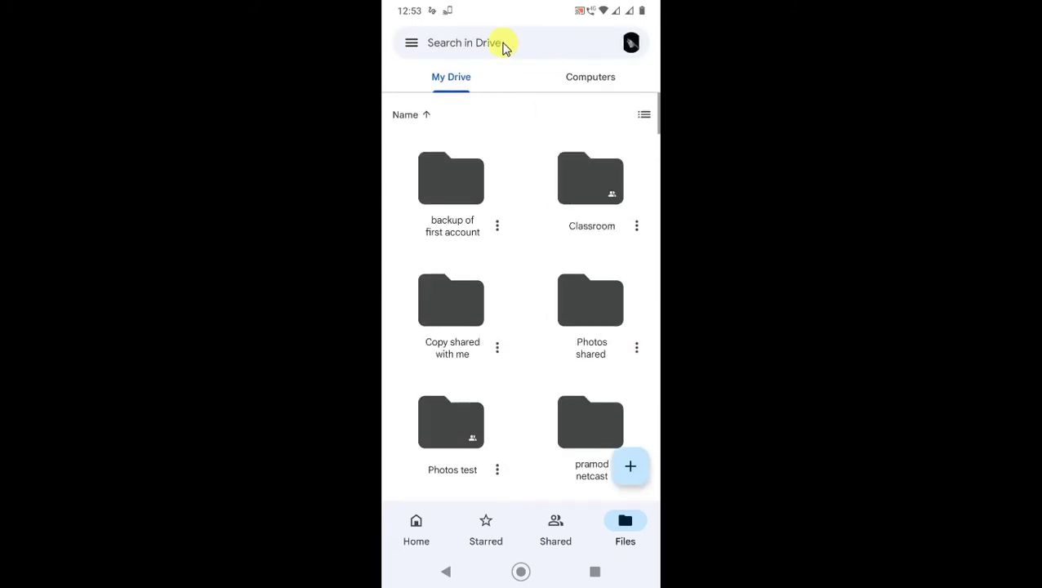
- Filter the Drive search to Documents and move "word file 2" to the trash
{"action": "left_click", "coordinate": [504, 48]}
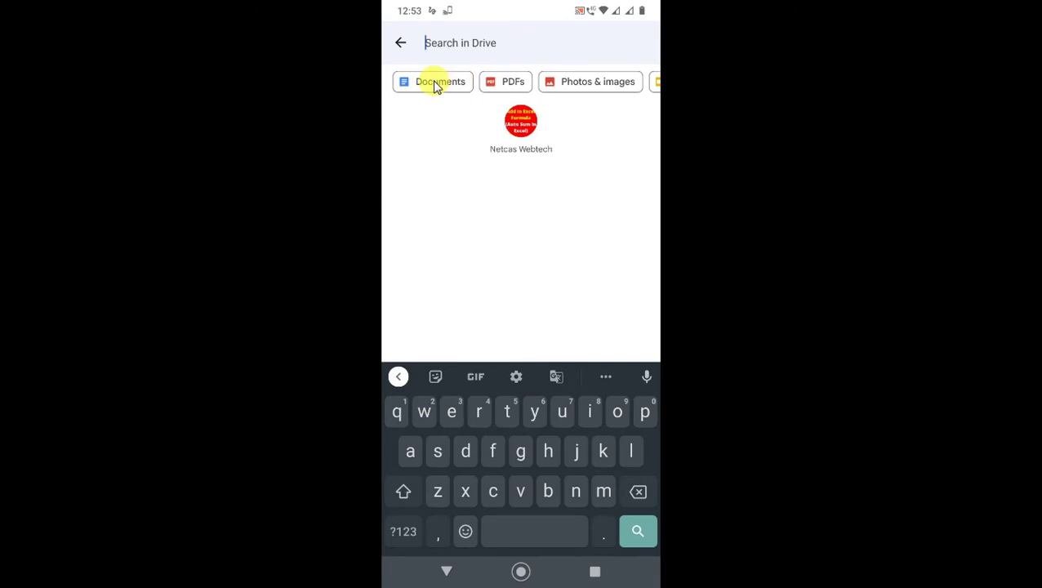
{"action": "left_click", "coordinate": [435, 85]}
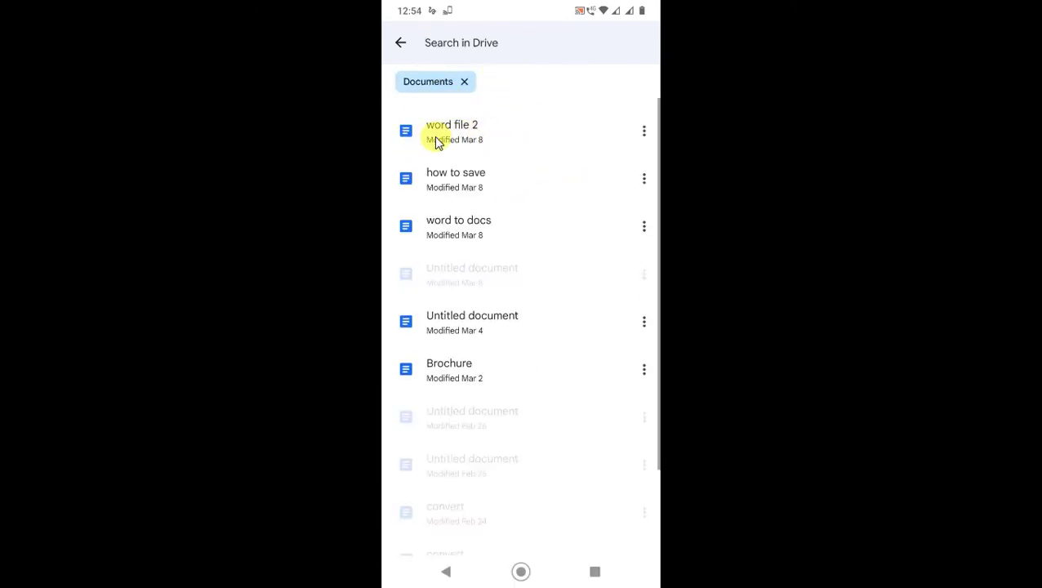
{"action": "left_click", "coordinate": [644, 131]}
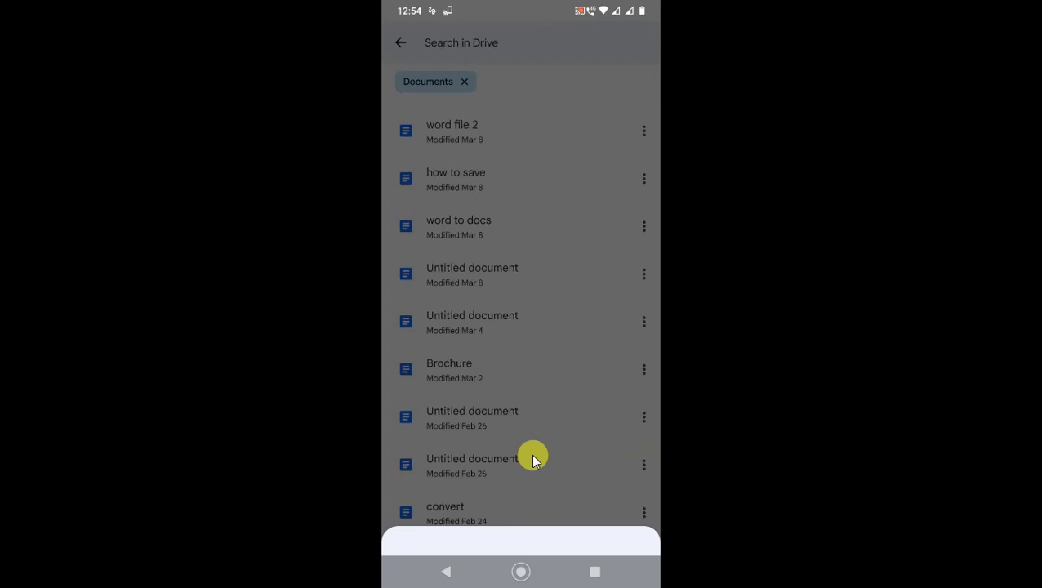
{"action": "scroll", "coordinate": [467, 523], "scroll_direction": "down", "scroll_amount": 3}
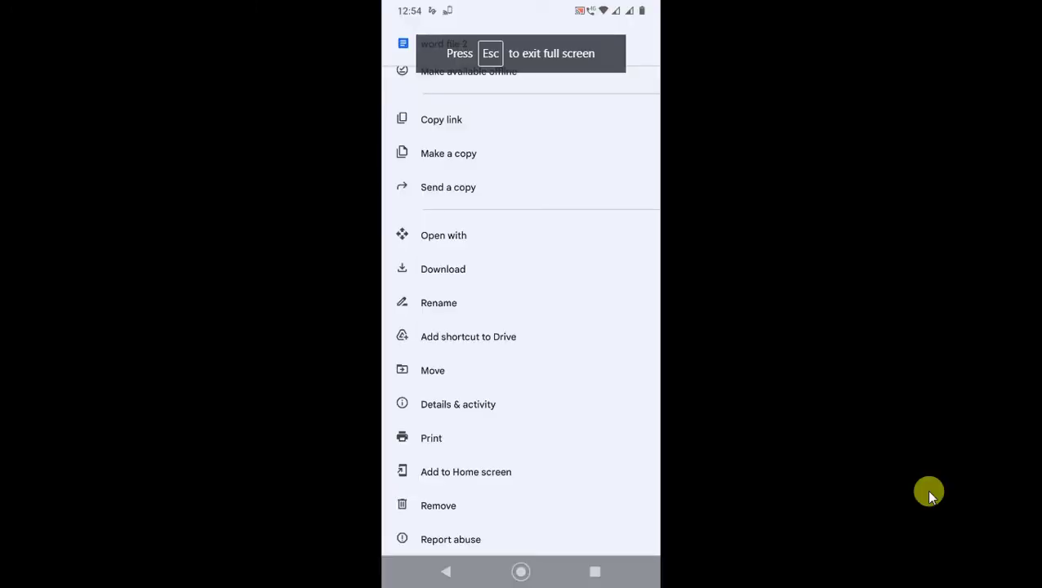
{"action": "left_click", "coordinate": [432, 509]}
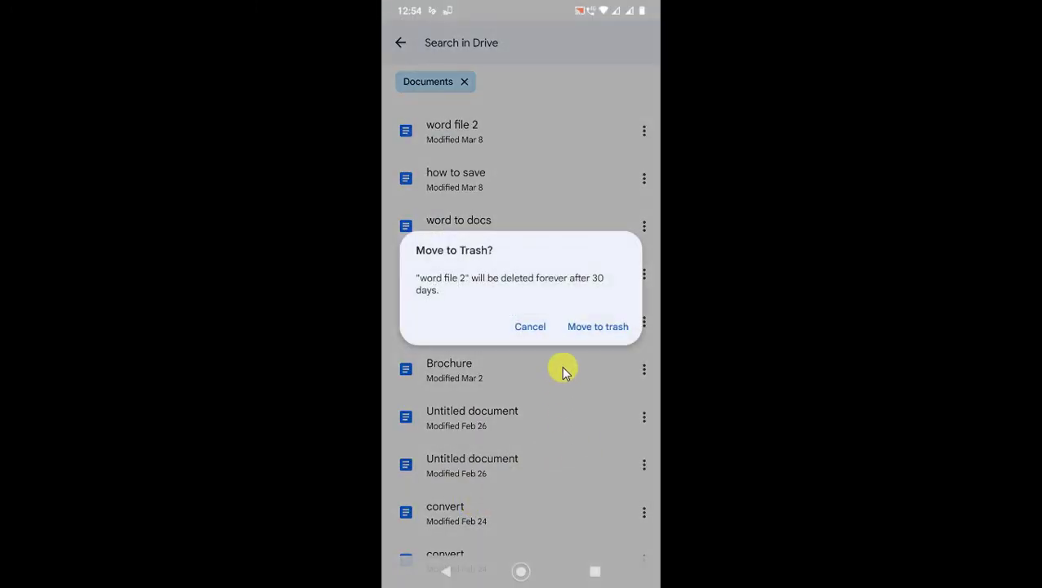
{"action": "left_click", "coordinate": [595, 328]}
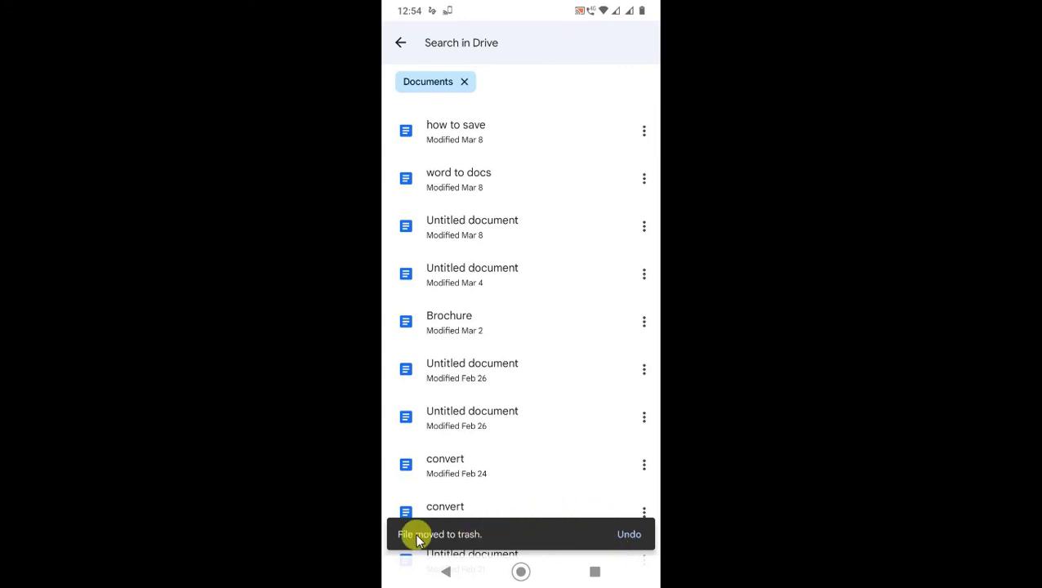
- Leave the document search and restore "word file 2" from Drive's Trash
{"action": "key", "text": "Escape"}
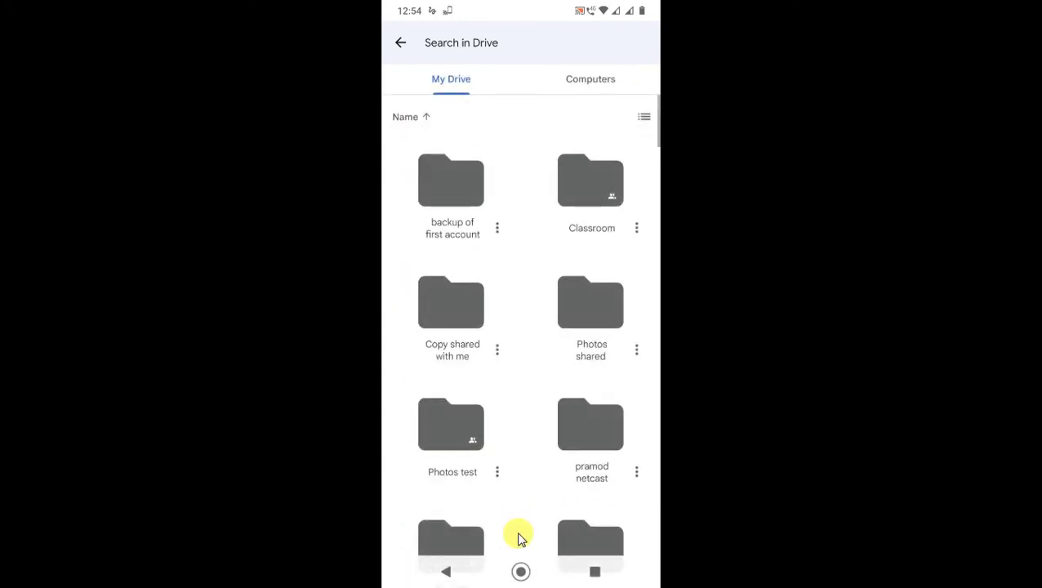
{"action": "key", "text": "Escape"}
{"action": "key", "text": "Escape"}
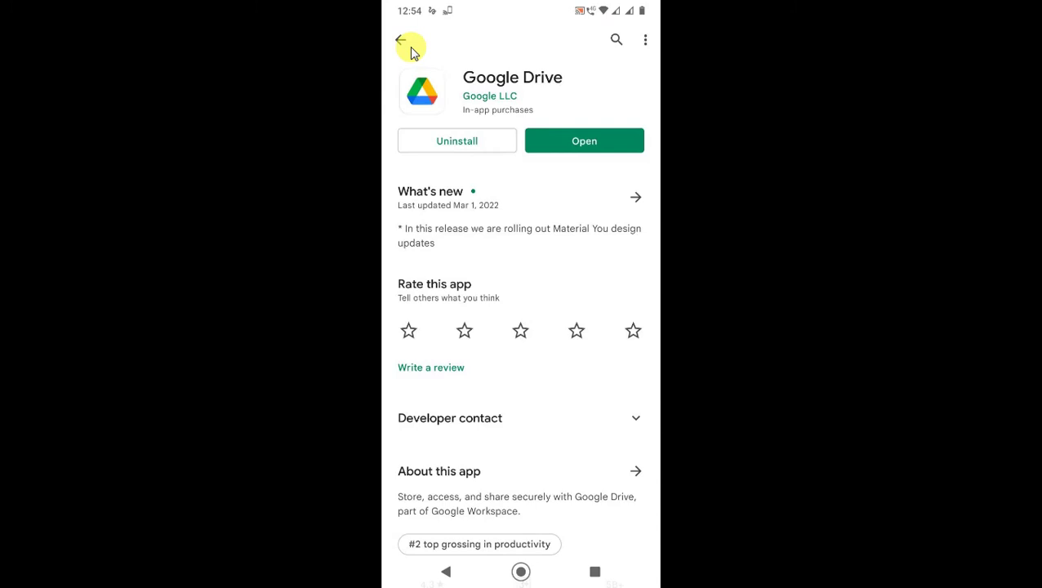
{"action": "left_click", "coordinate": [406, 49]}
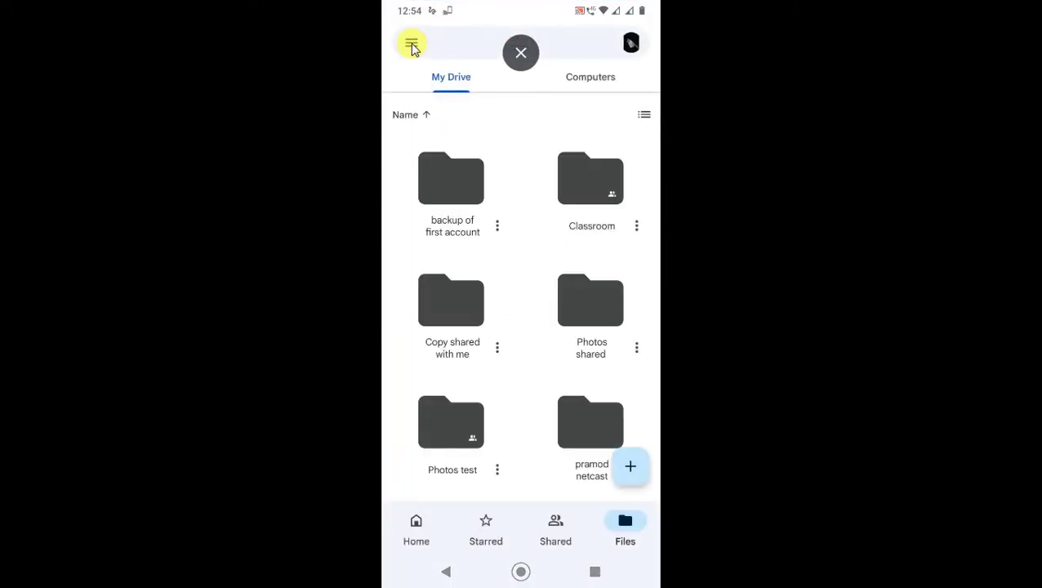
{"action": "left_click", "coordinate": [412, 44]}
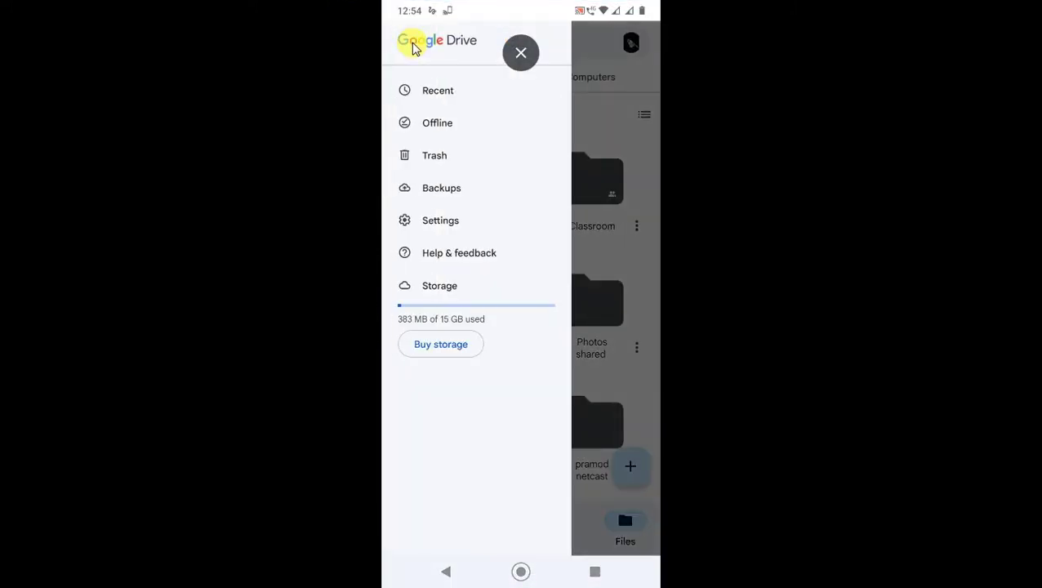
{"action": "left_click", "coordinate": [435, 157]}
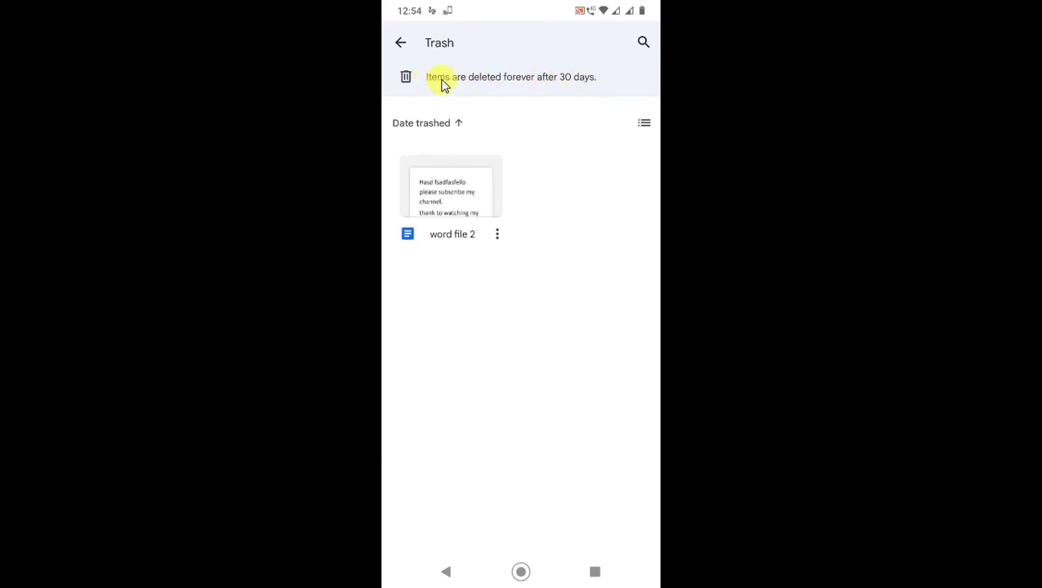
{"action": "left_click", "coordinate": [496, 233]}
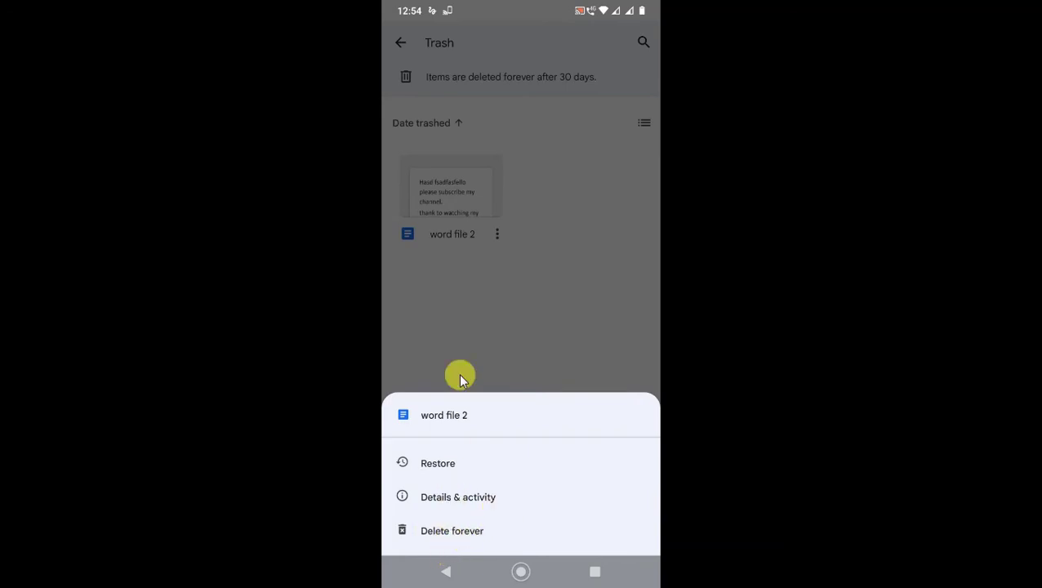
{"action": "left_click", "coordinate": [439, 464]}
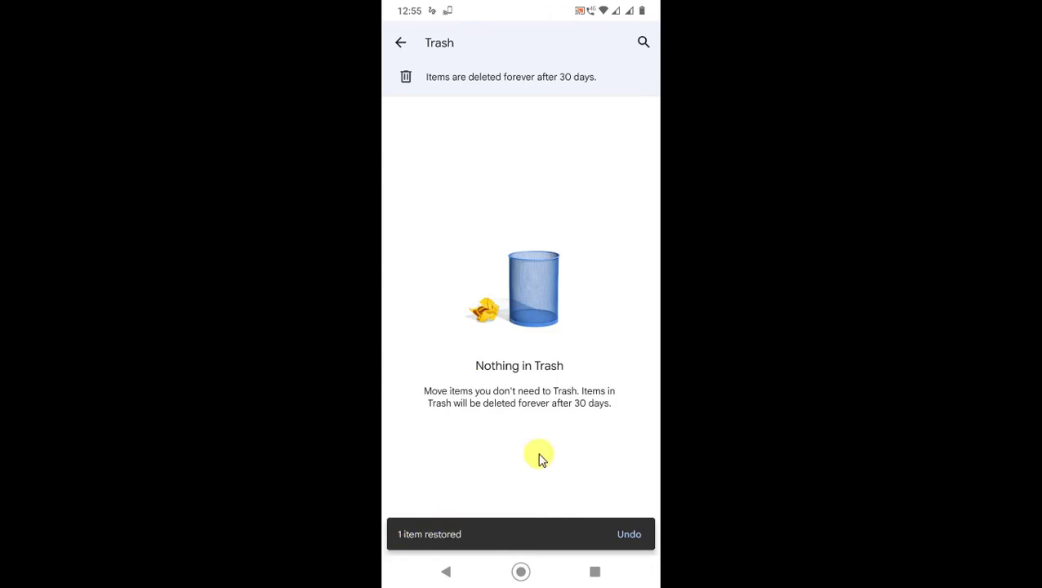